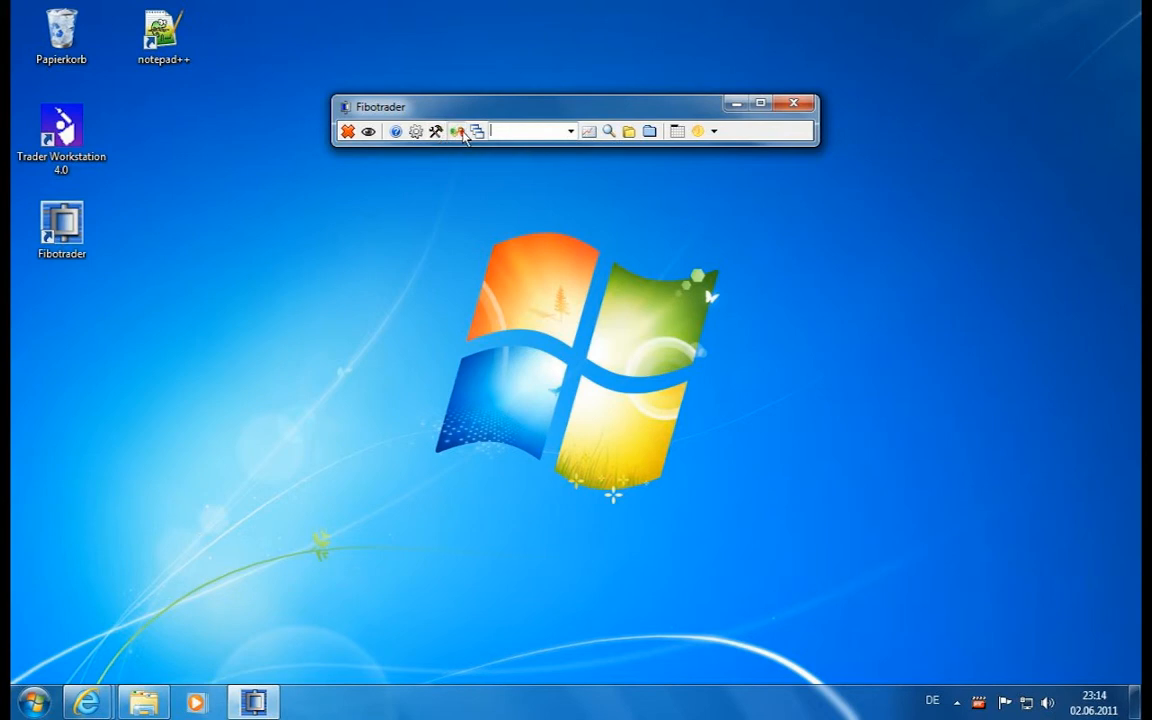
Step: Show Fibotrader's data management menu from the toolbar
{"action": "left_click", "coordinate": [459, 132]}
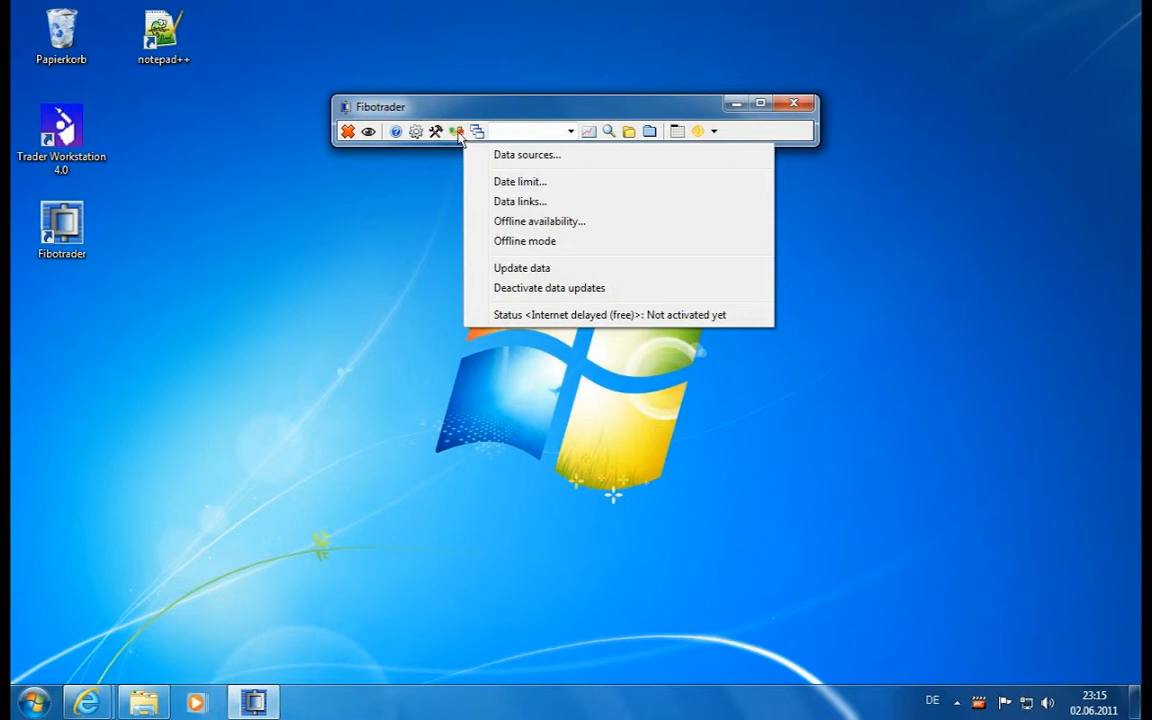
Step: Select Interactive Brokers as the data source in the Data sources dialog
{"action": "left_click", "coordinate": [530, 158]}
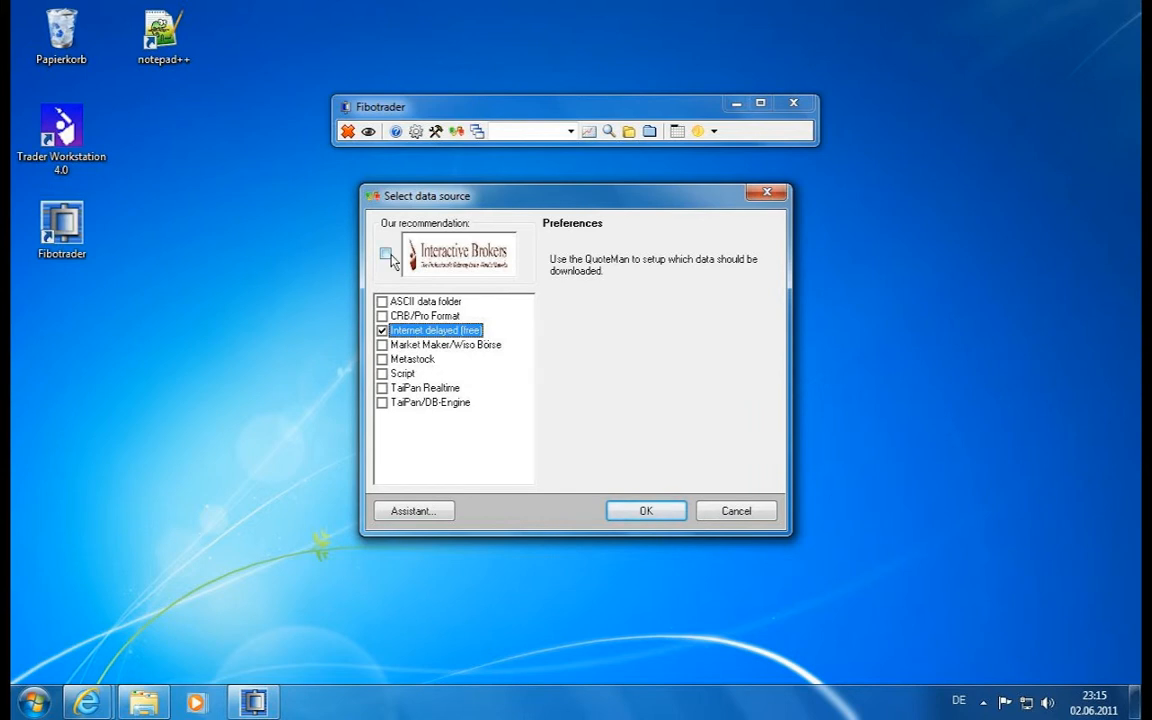
{"action": "left_click", "coordinate": [386, 253]}
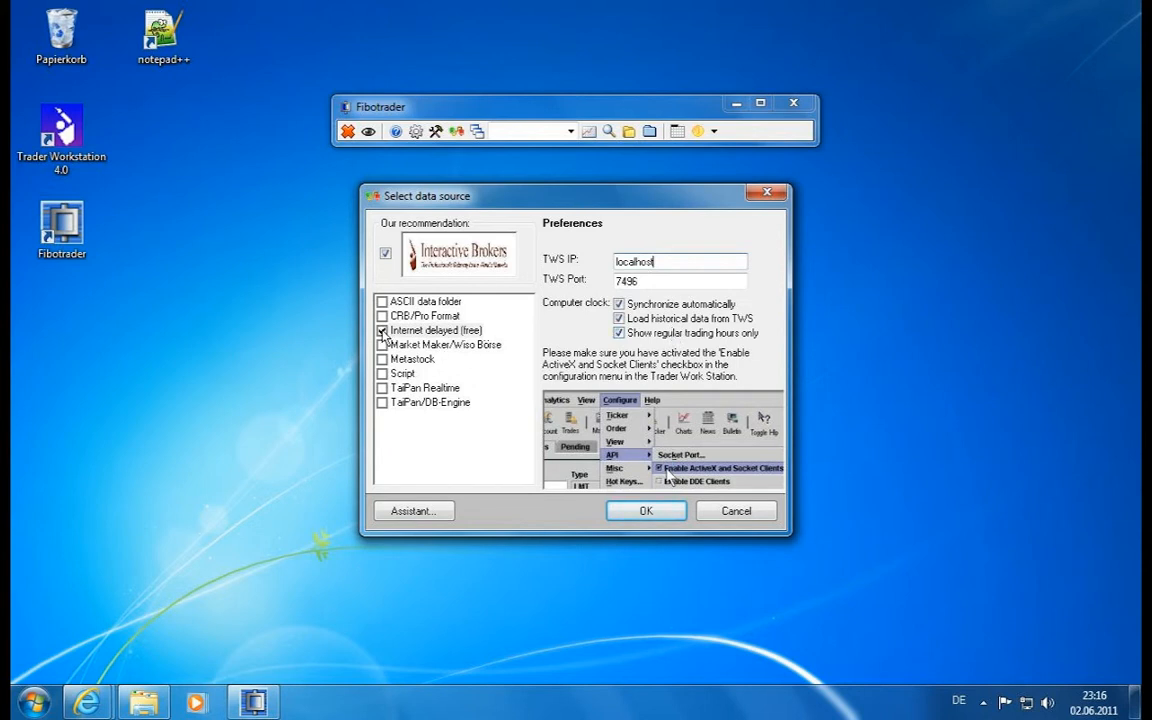
Step: Confirm the Interactive Brokers source and move the No TWS connection prompt to reveal Messages
{"action": "left_click", "coordinate": [621, 515]}
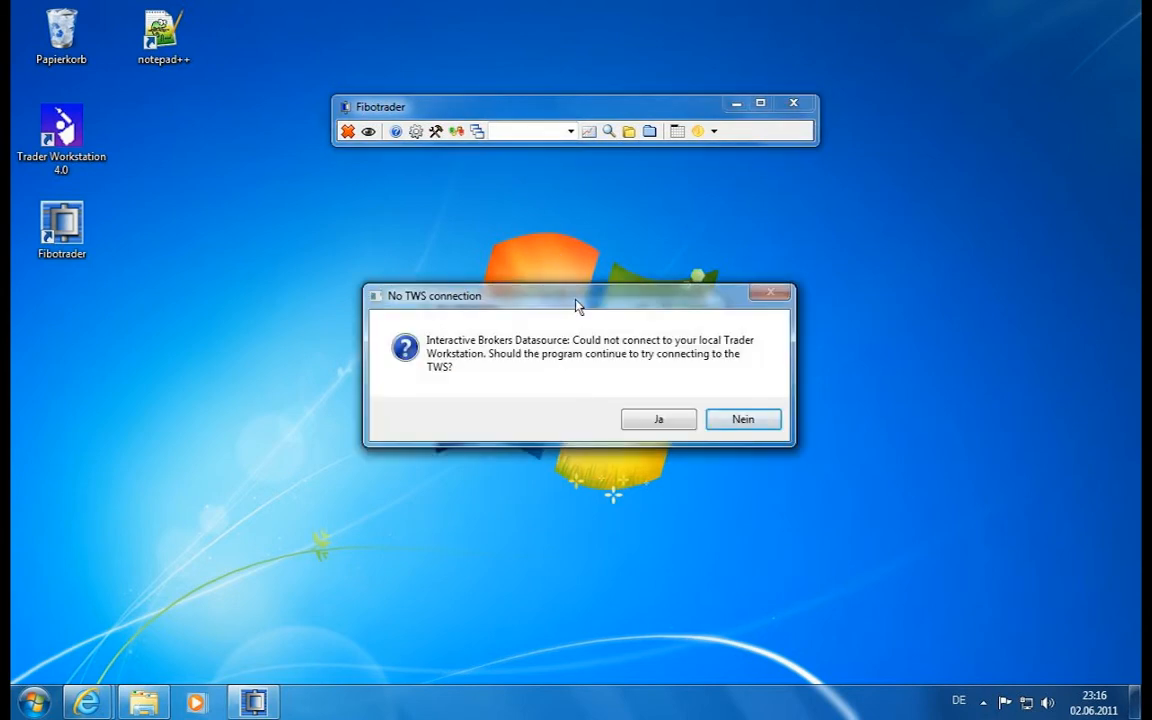
{"action": "left_click_drag", "start_coordinate": [577, 303], "coordinate": [585, 316]}
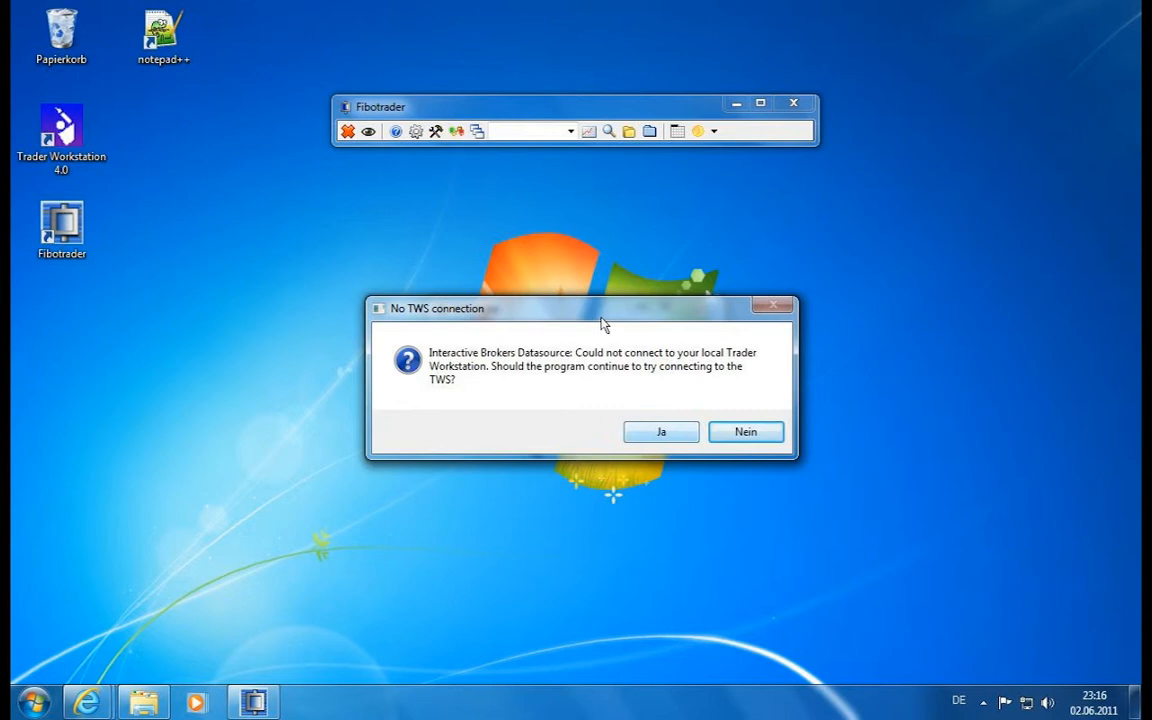
{"action": "left_click_drag", "start_coordinate": [610, 318], "coordinate": [622, 372]}
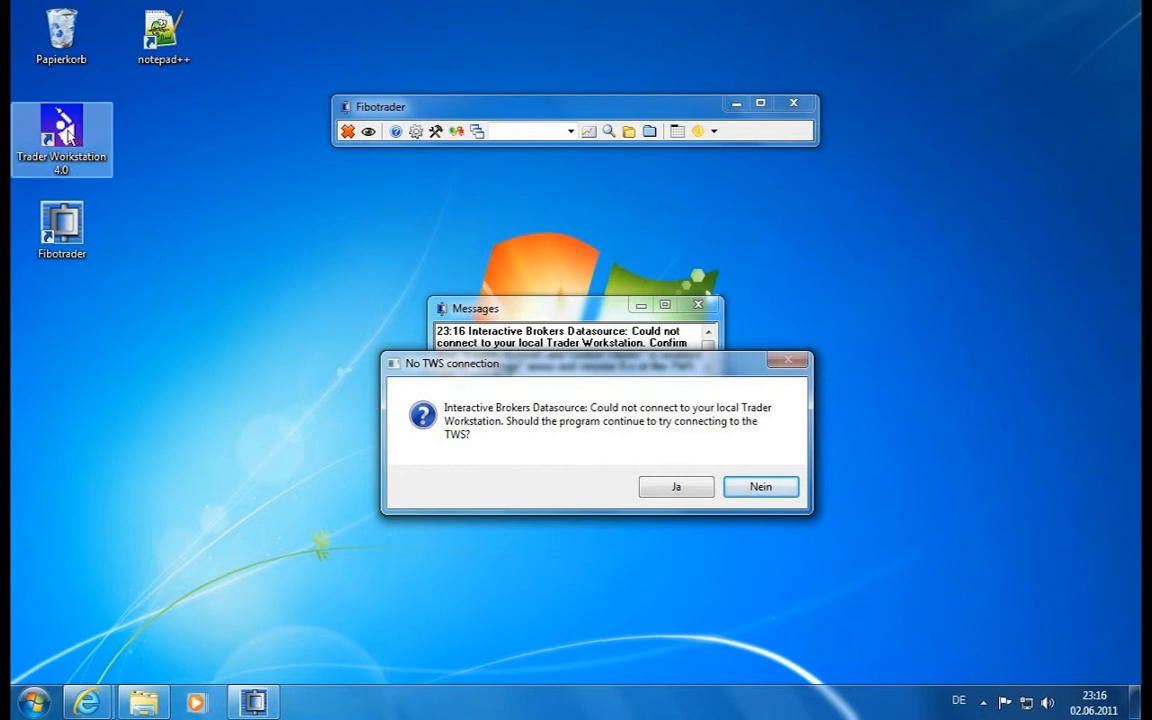
Step: Launch Trader Workstation 4.0 and log in with the demo user name and password
{"action": "double_click", "coordinate": [68, 135]}
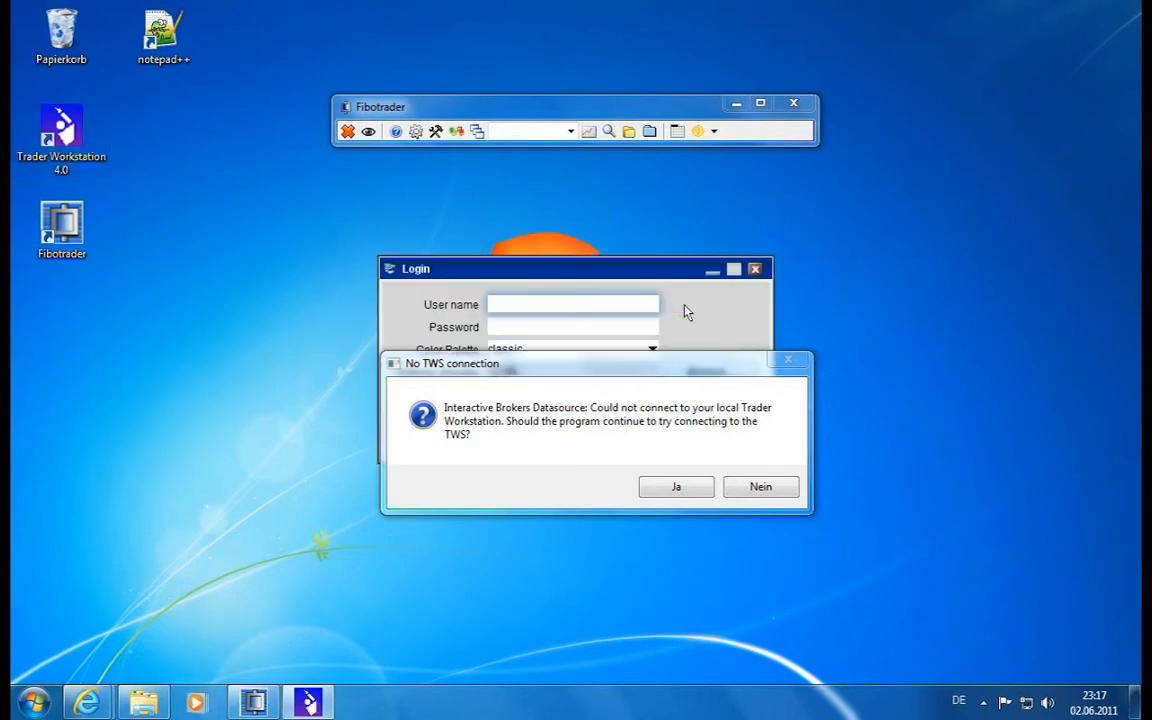
{"action": "left_click_drag", "start_coordinate": [565, 255], "coordinate": [430, 233]}
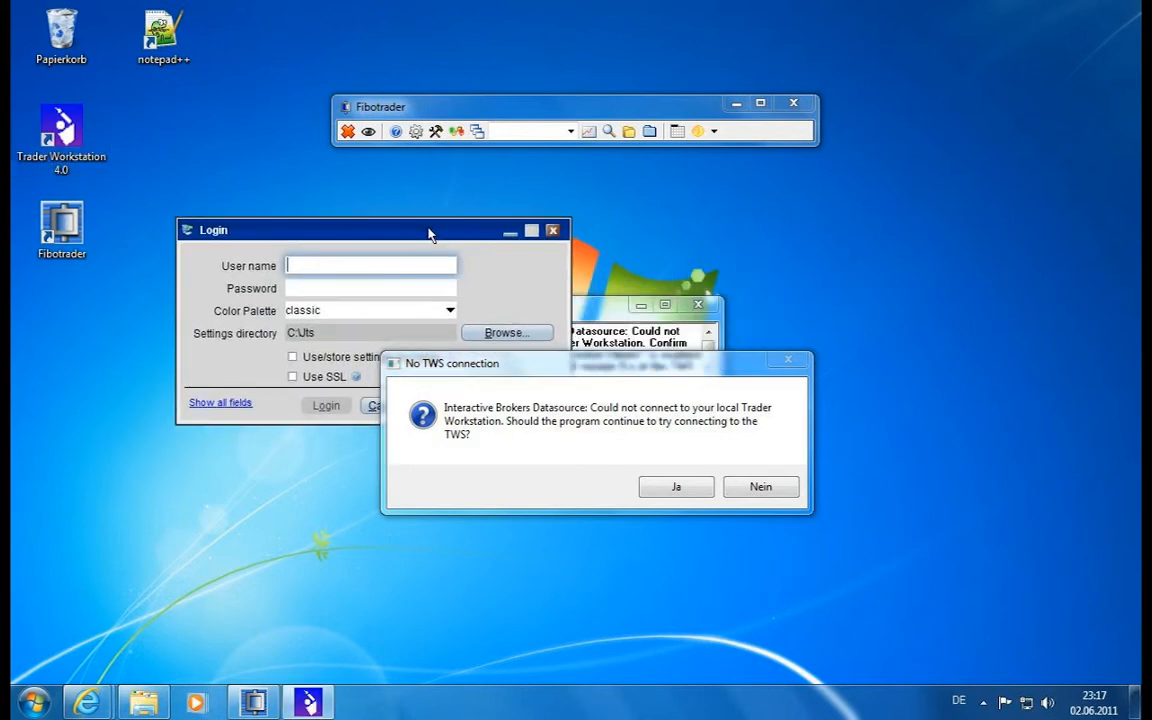
{"action": "type", "text": "edemo"}
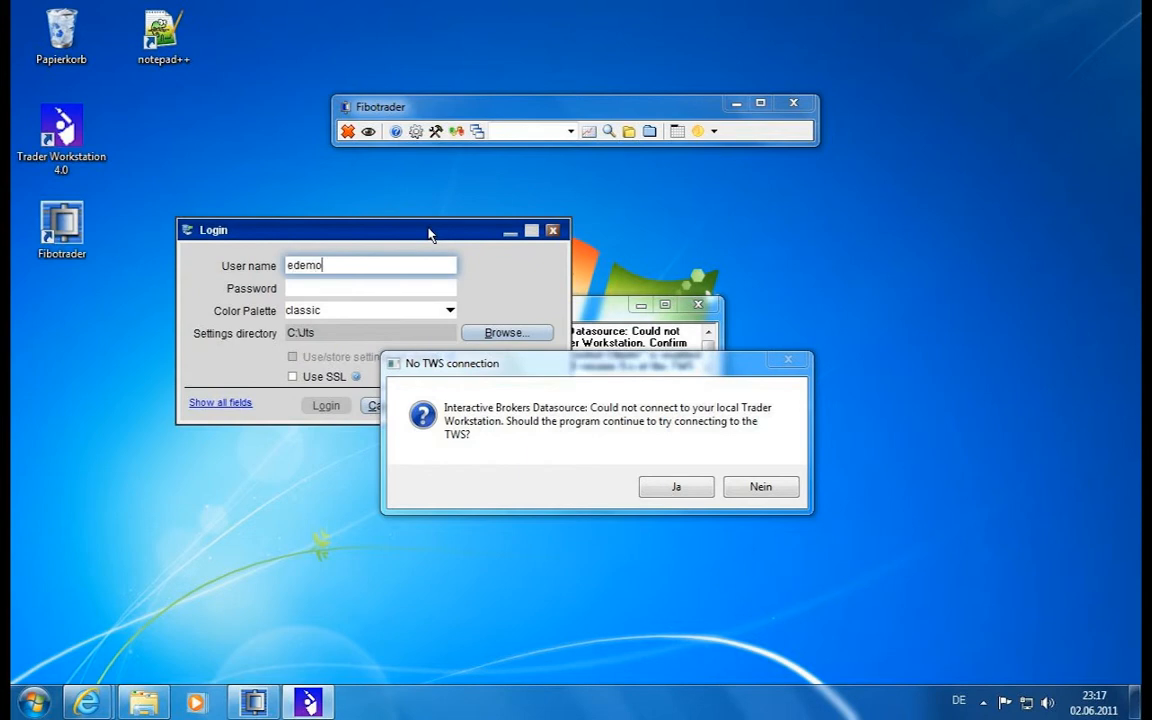
{"action": "key", "text": "Tab"}
{"action": "type", "text": "demouser"}
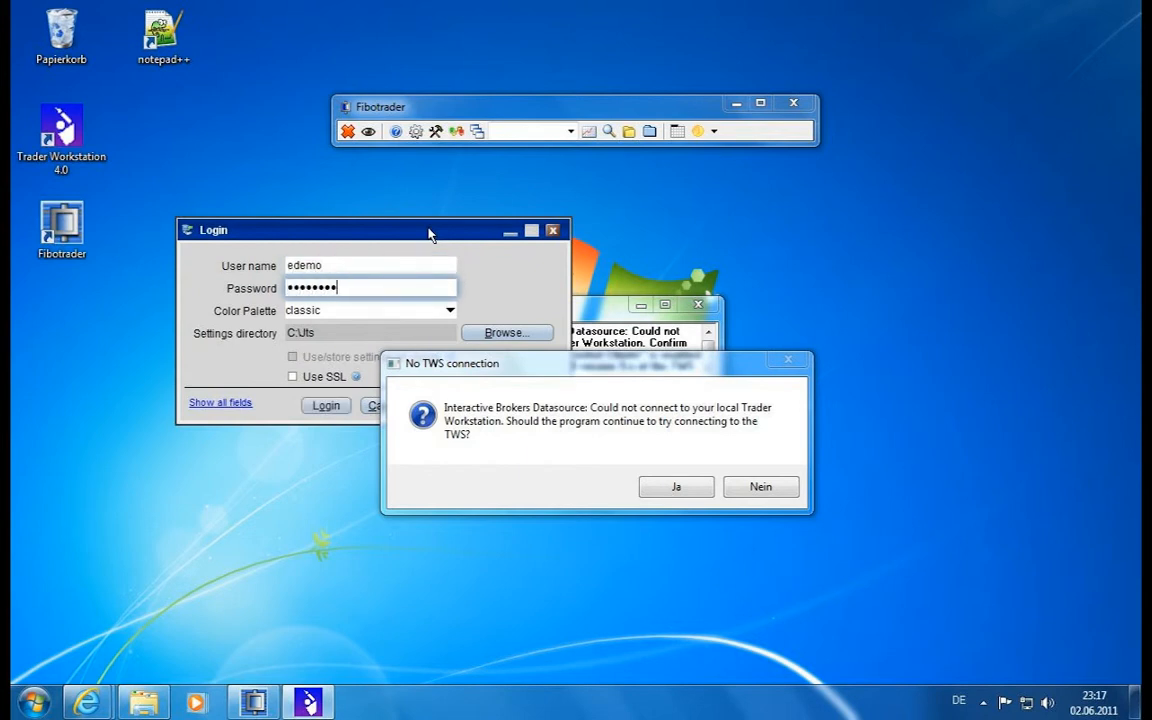
{"action": "key", "text": "Return"}
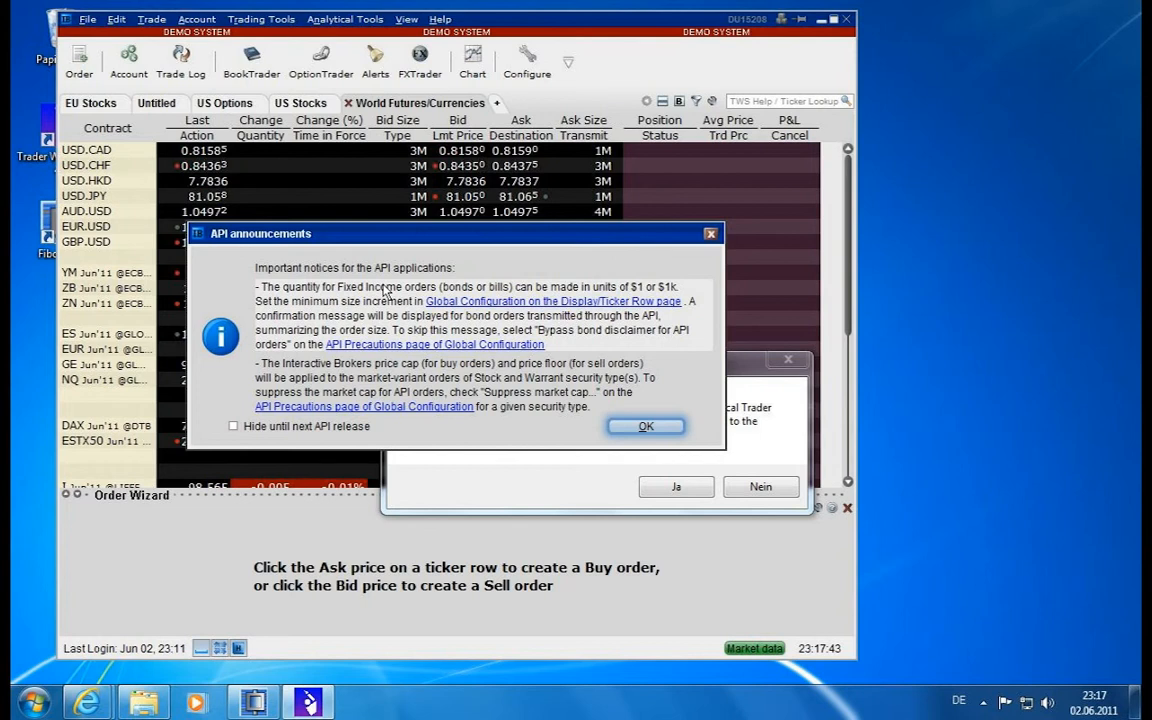
Step: Hide the API announcements notice and reach the API Settings page in Global Configuration
{"action": "left_click", "coordinate": [233, 426]}
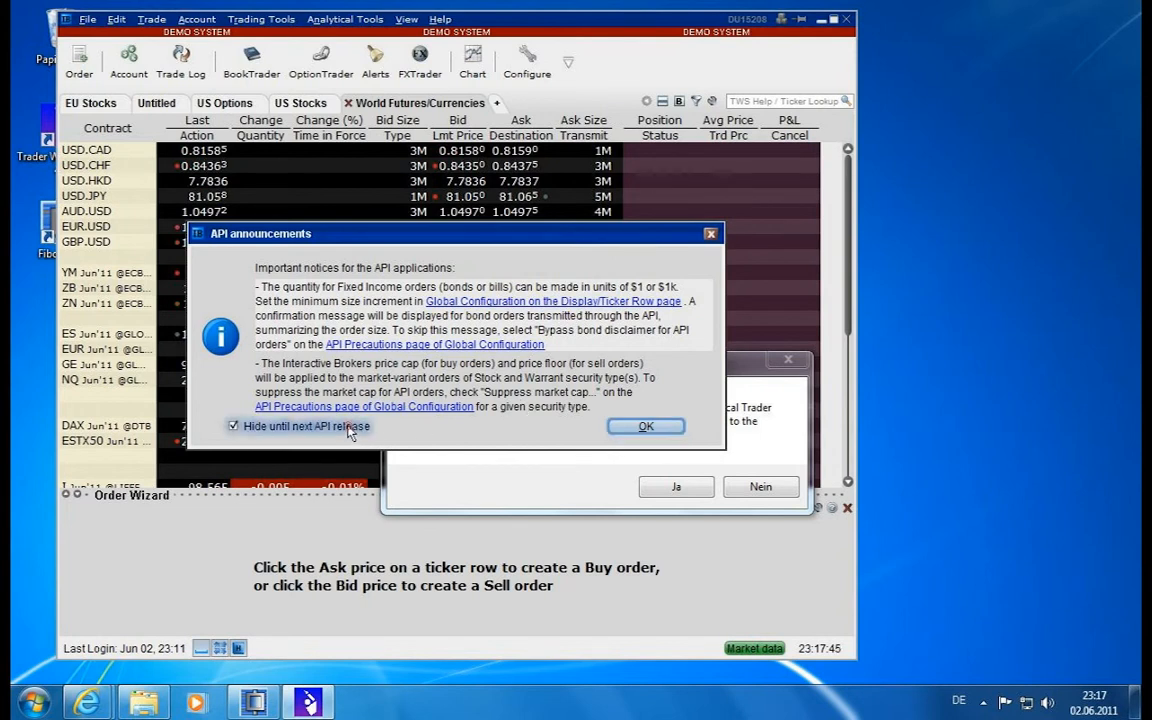
{"action": "left_click", "coordinate": [645, 426]}
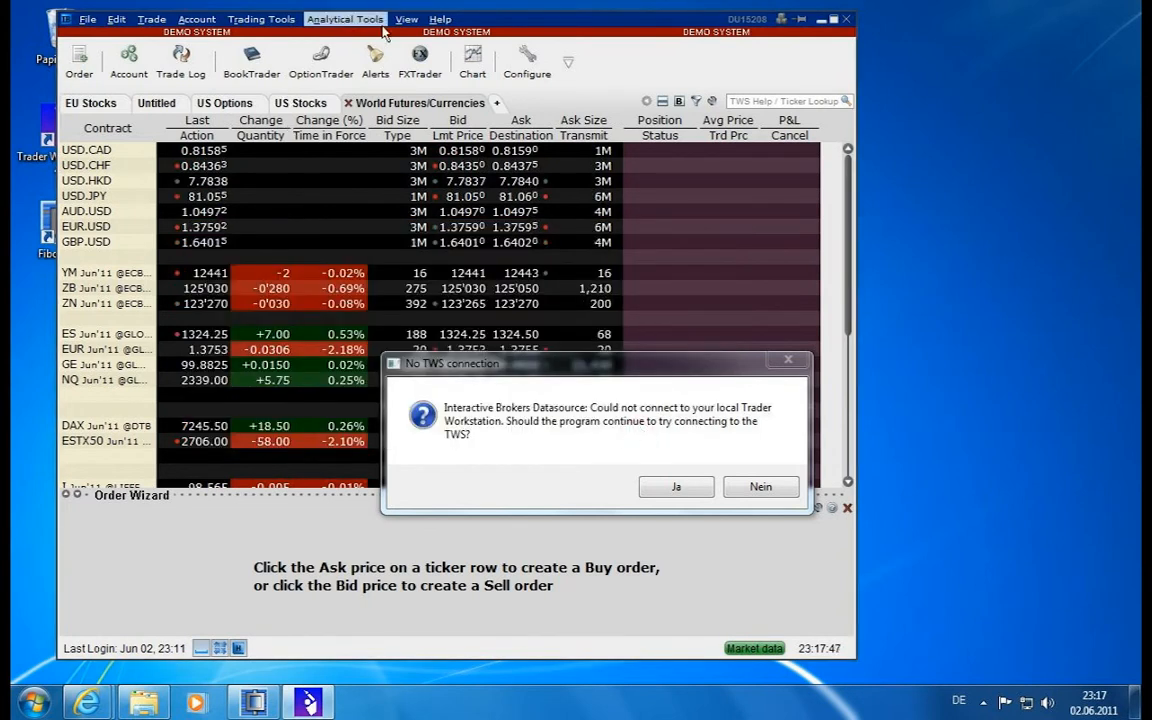
{"action": "left_click", "coordinate": [344, 19]}
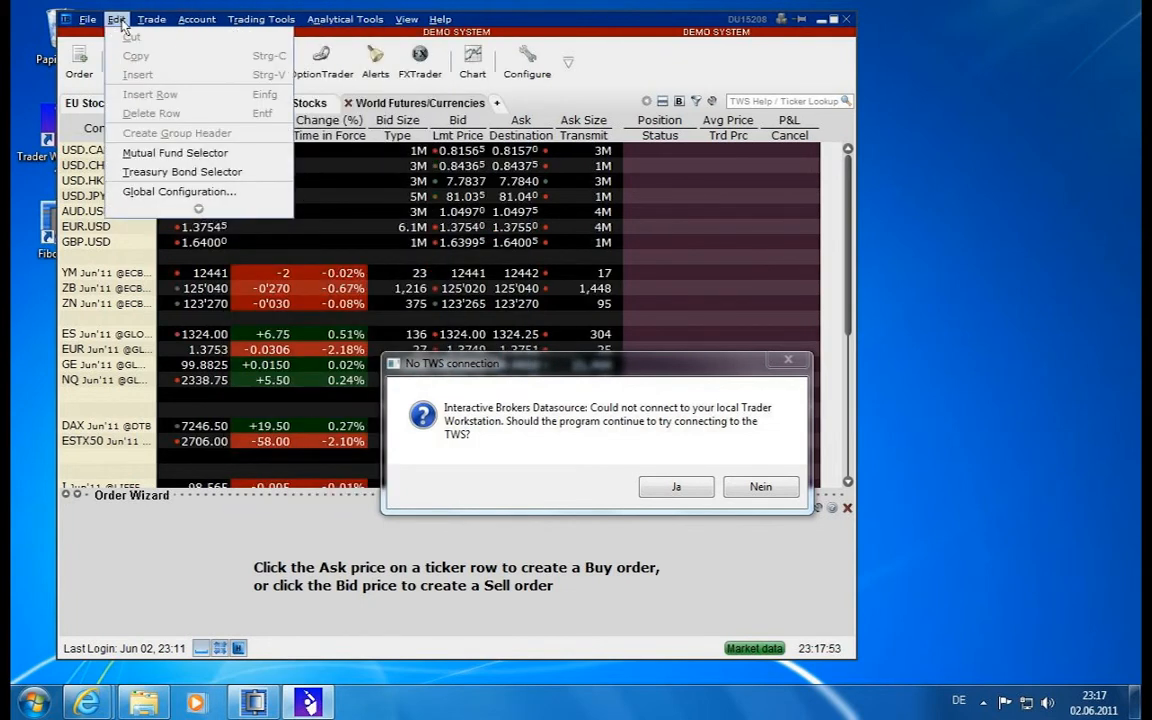
{"action": "left_click", "coordinate": [134, 195]}
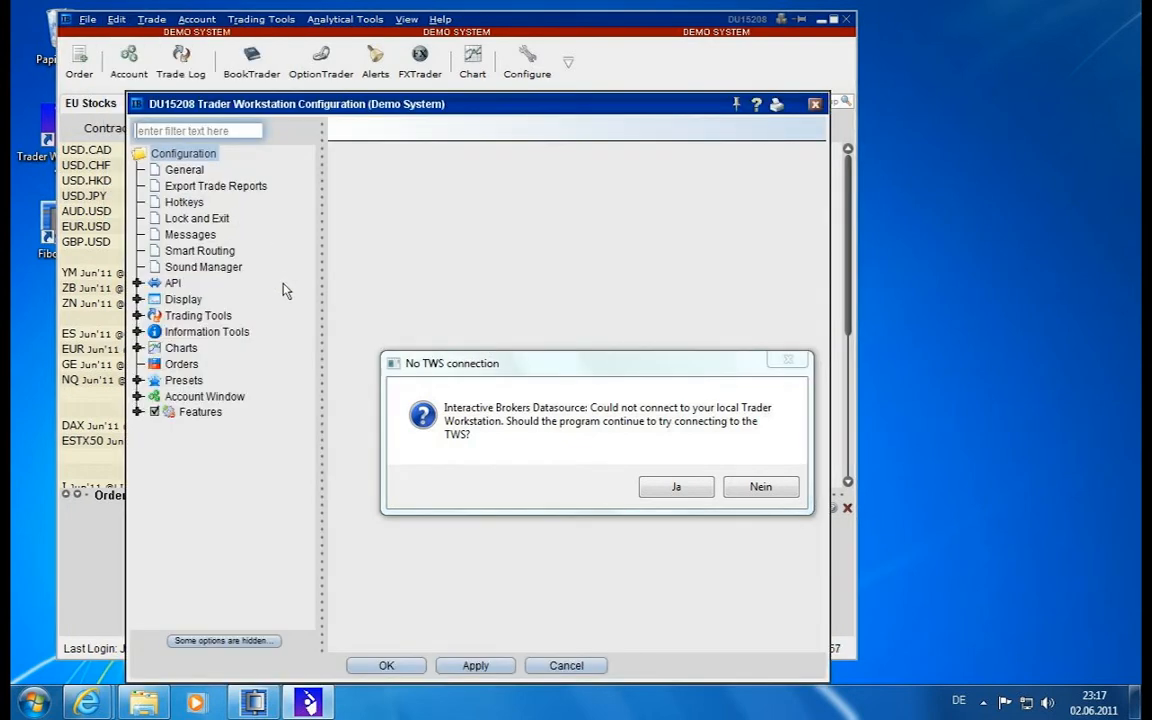
{"action": "left_click", "coordinate": [173, 284]}
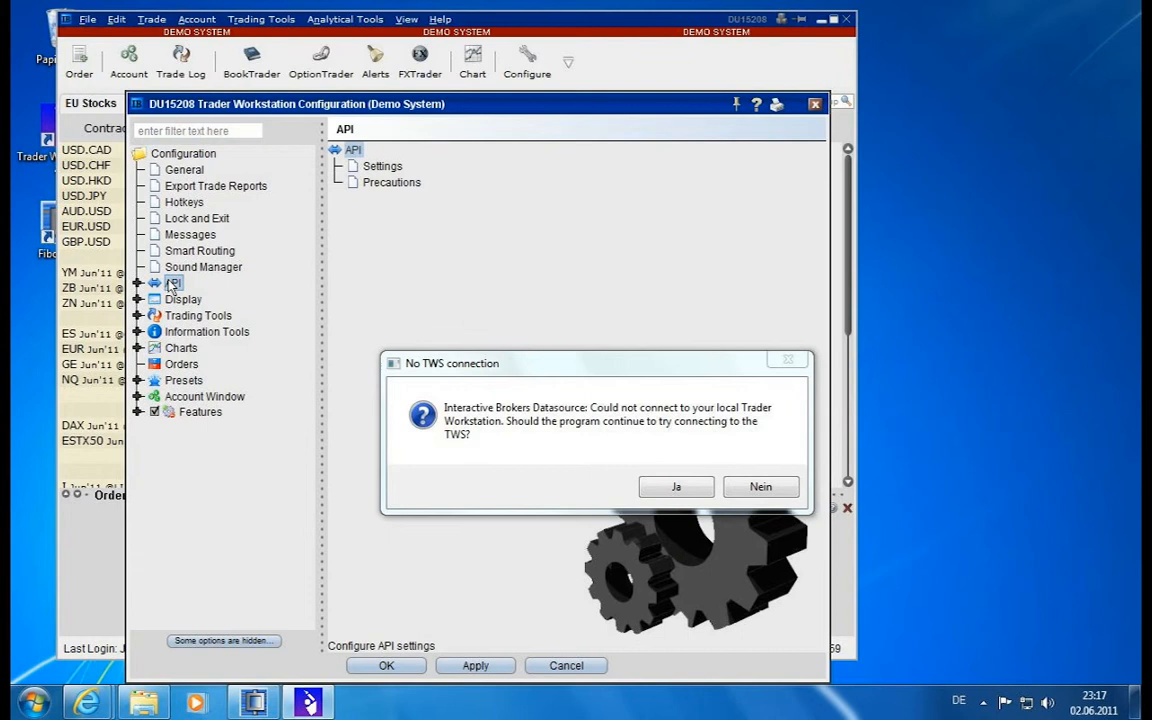
{"action": "left_click", "coordinate": [137, 283]}
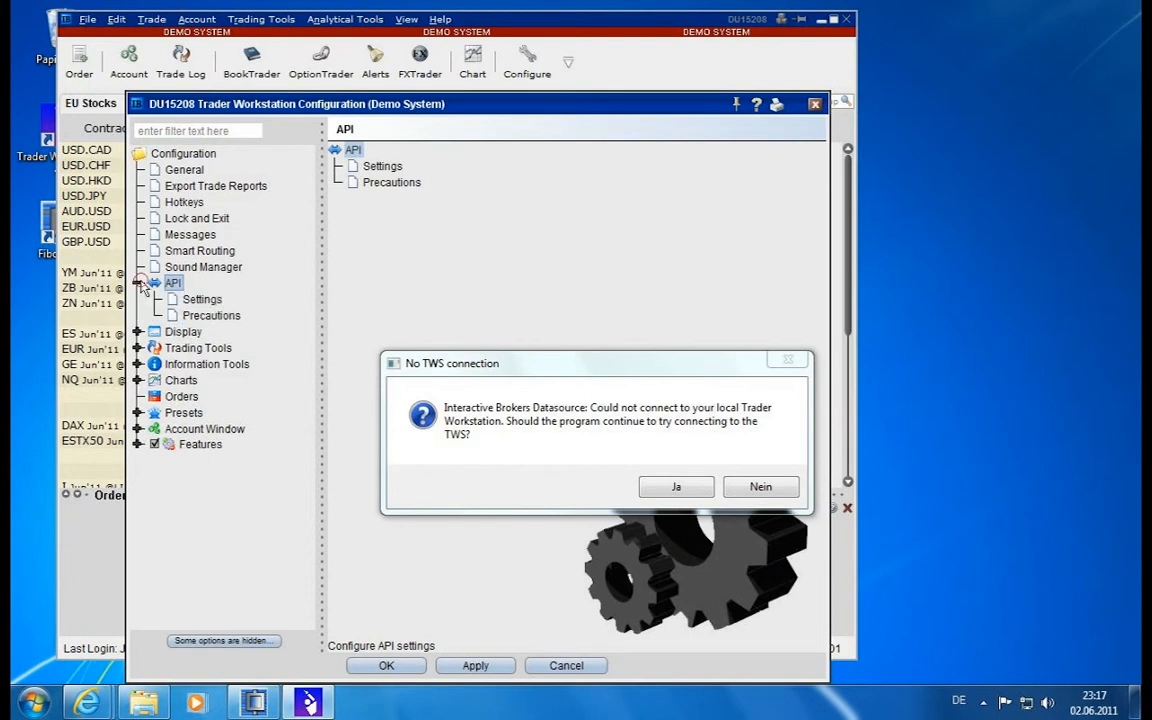
{"action": "left_click", "coordinate": [201, 299]}
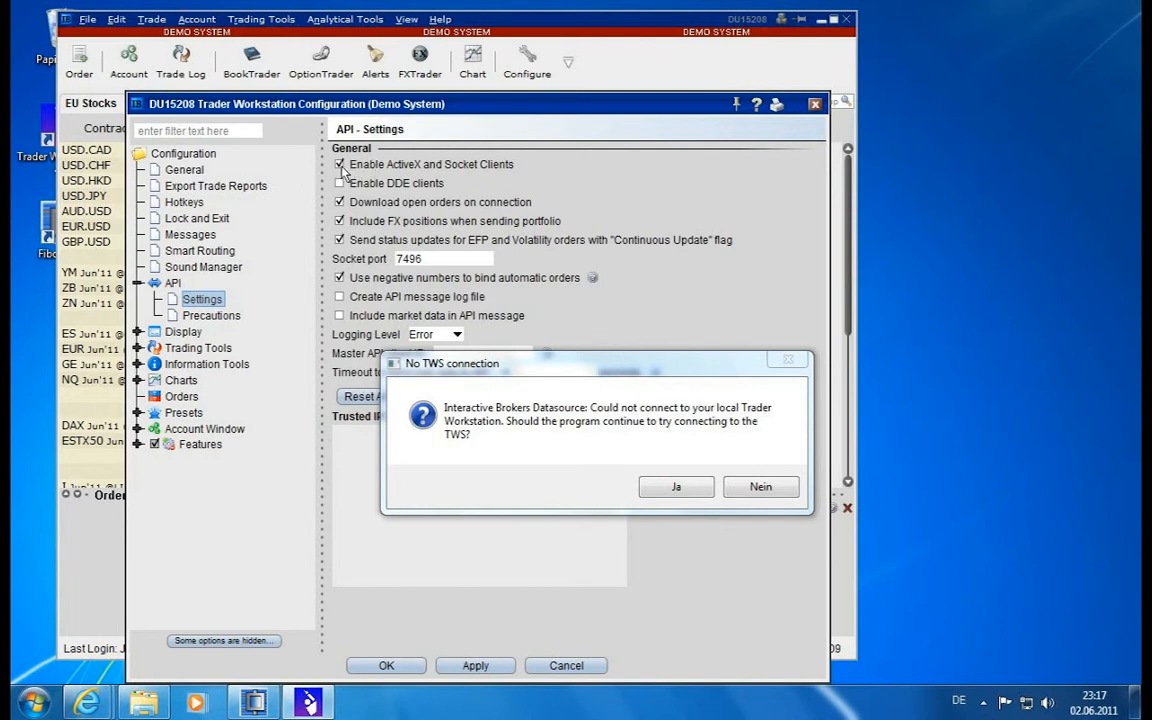
Step: Keep Enable ActiveX and Socket Clients on socket port 7496 and save the configuration
{"action": "left_click", "coordinate": [387, 665]}
{"action": "left_click", "coordinate": [430, 259]}
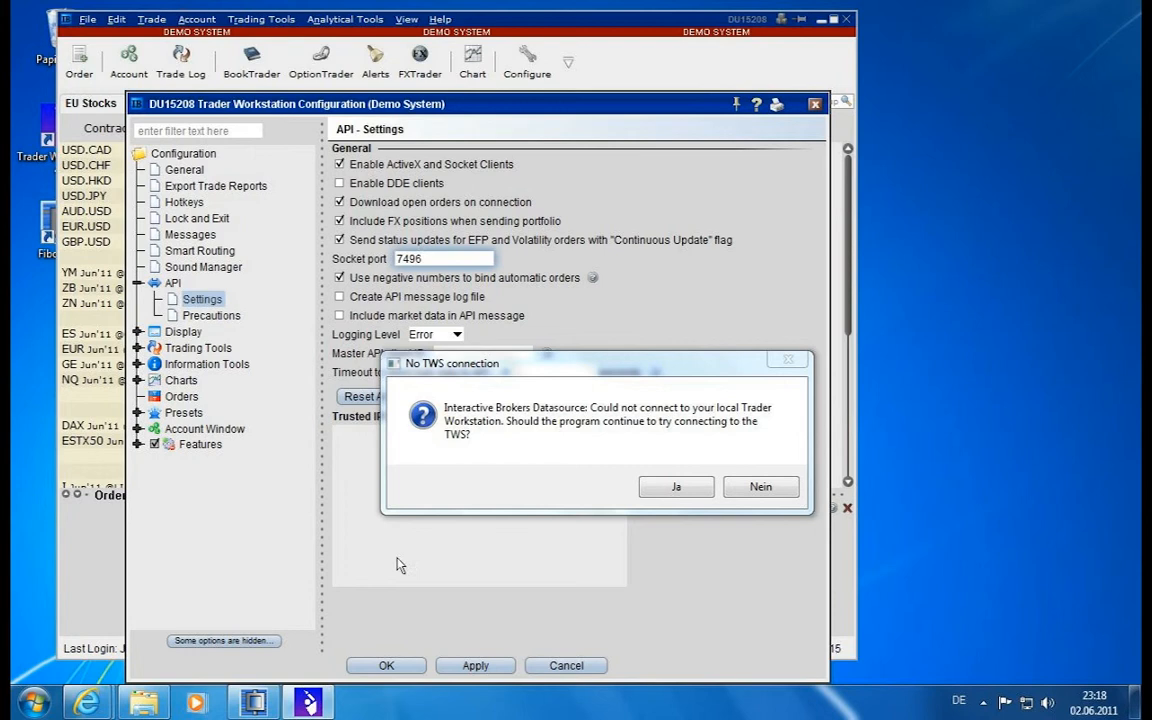
{"action": "left_click", "coordinate": [387, 665]}
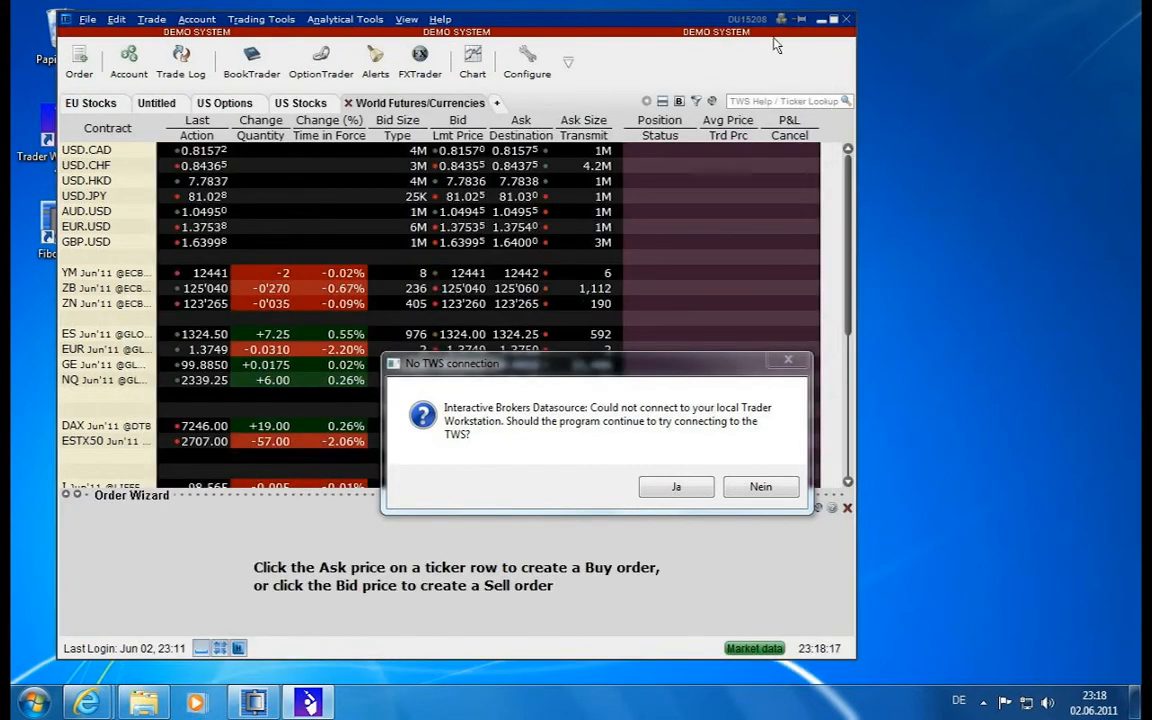
Step: Minimize TWS, retry the Fibotrader connection and bring up the symbol Search window
{"action": "left_click", "coordinate": [820, 18]}
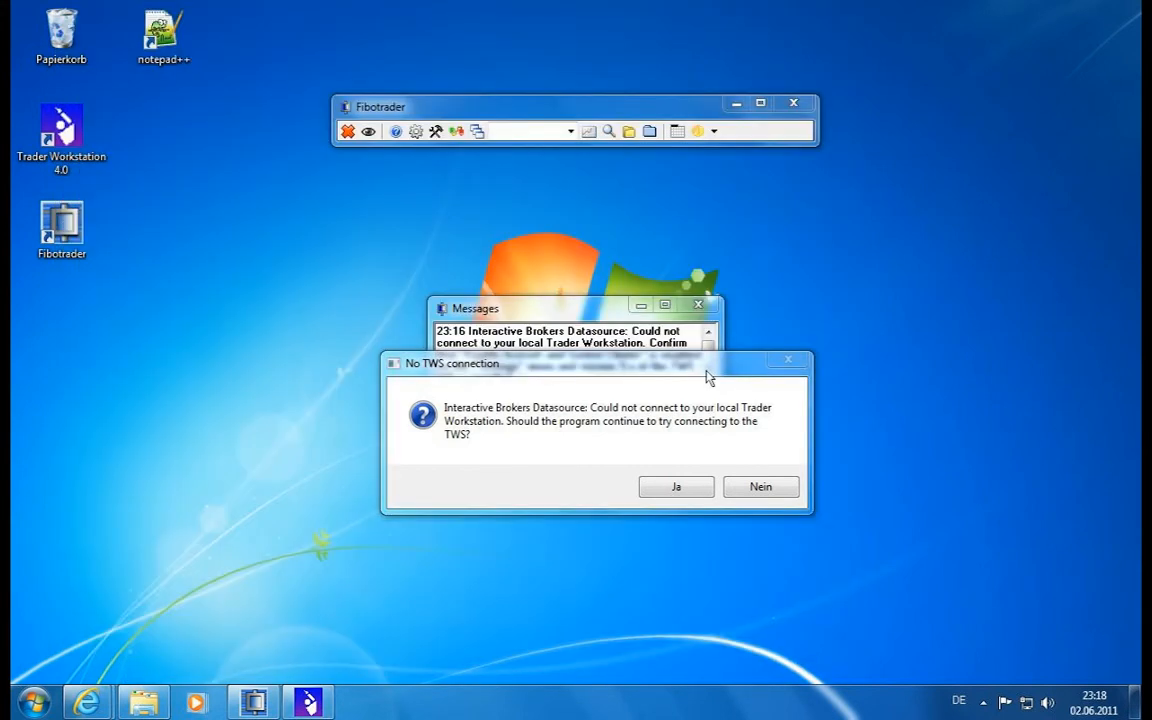
{"action": "left_click", "coordinate": [694, 490]}
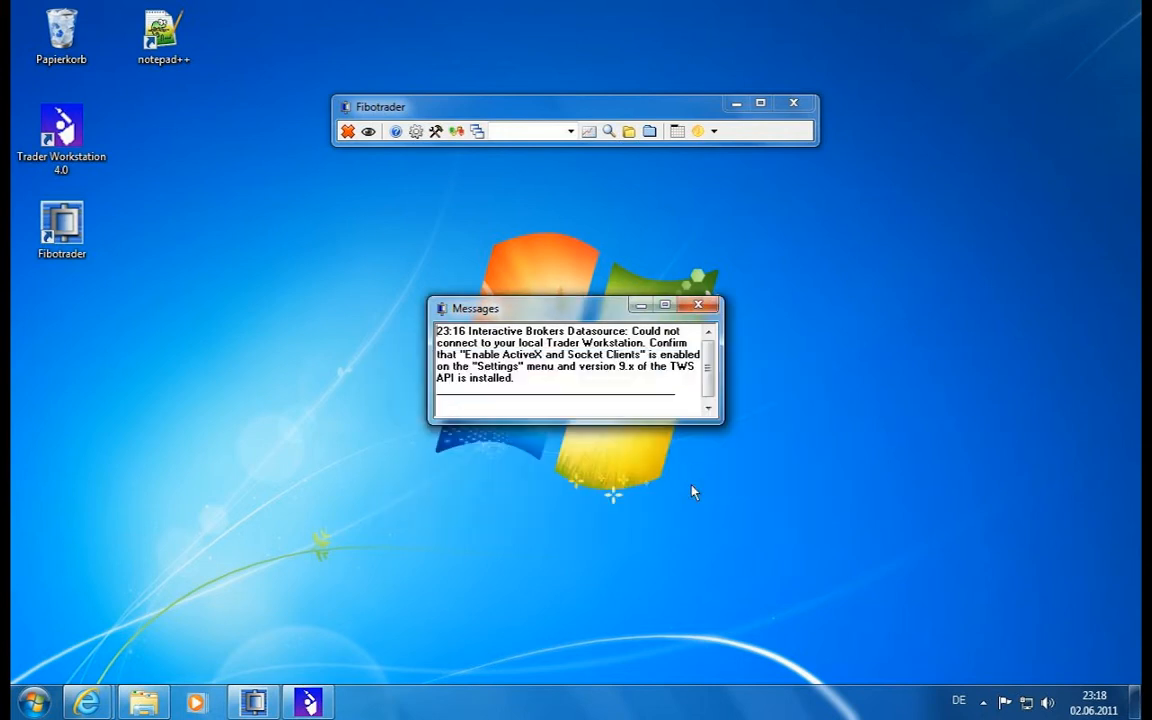
{"action": "left_click", "coordinate": [698, 305]}
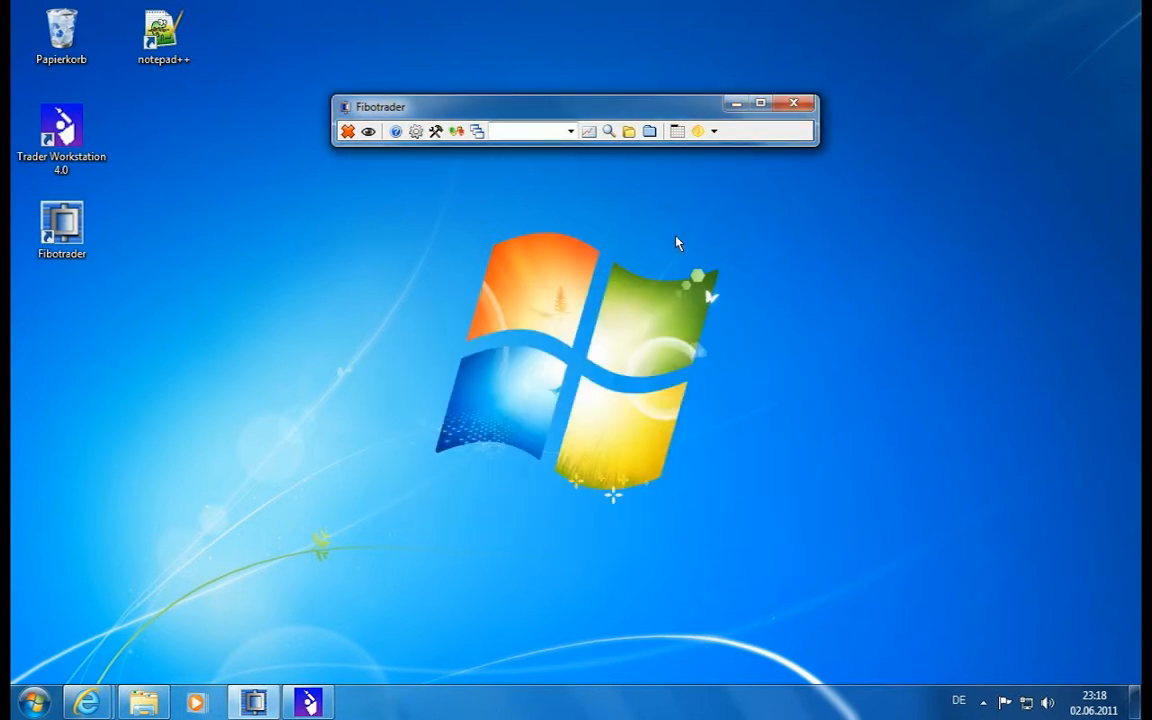
{"action": "left_click", "coordinate": [607, 131]}
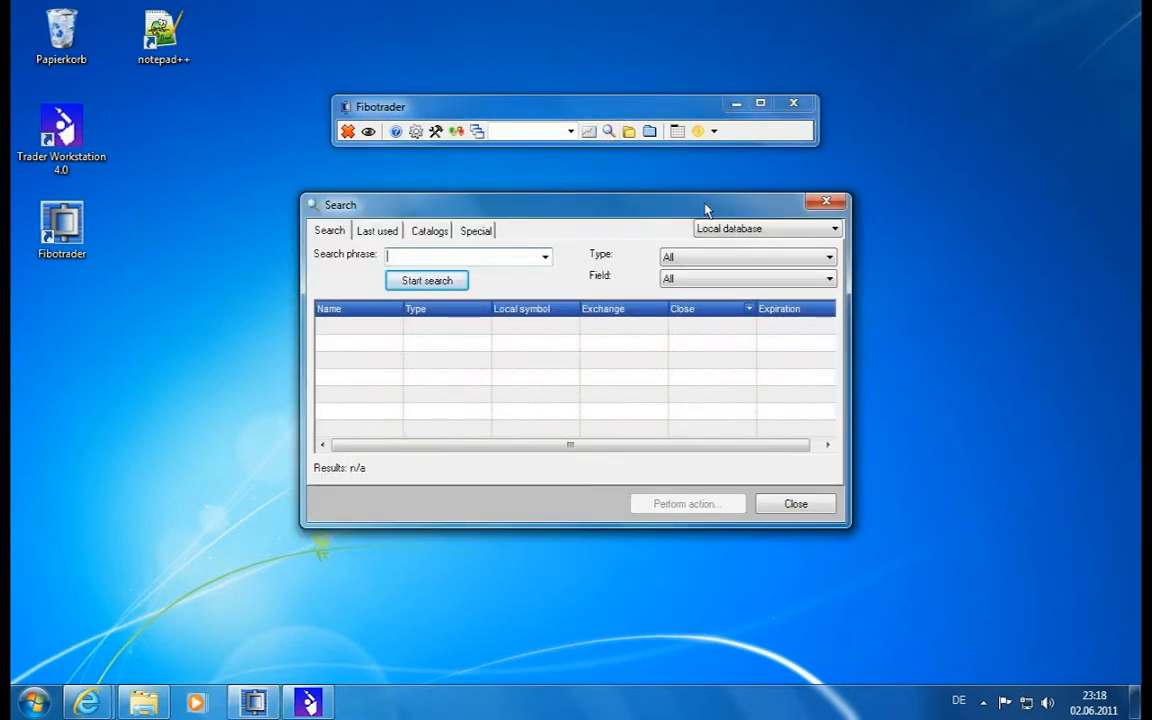
{"action": "left_click_drag", "start_coordinate": [705, 205], "coordinate": [710, 192]}
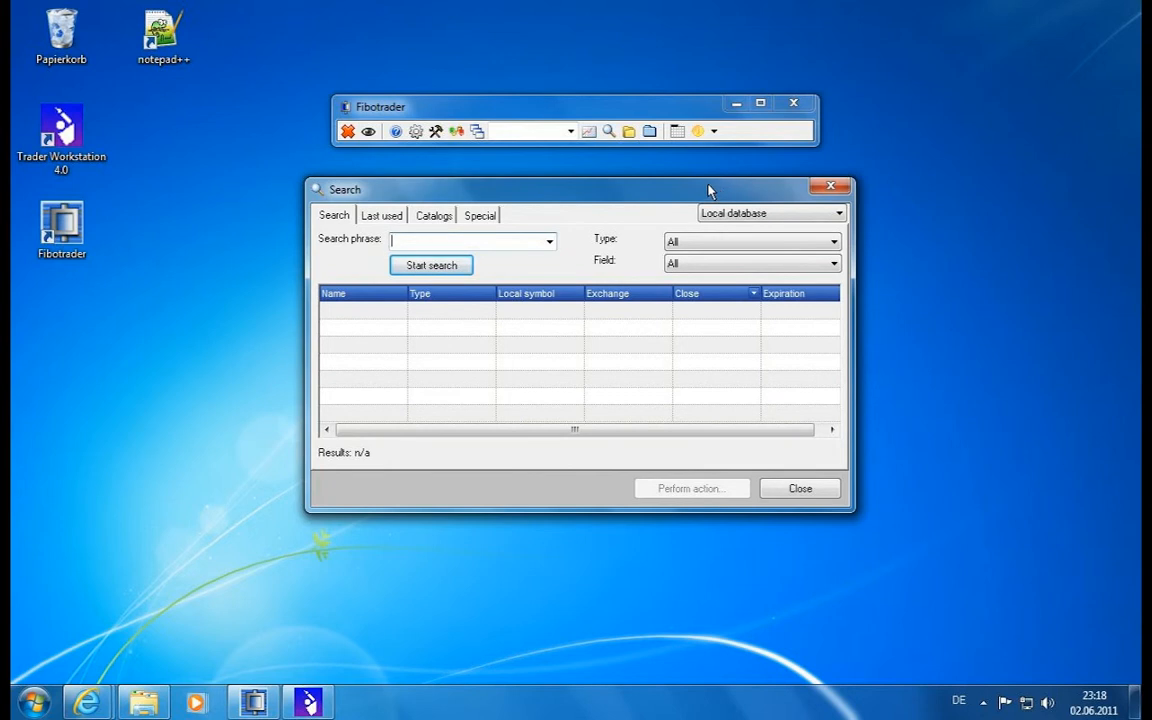
{"action": "left_click", "coordinate": [458, 133]}
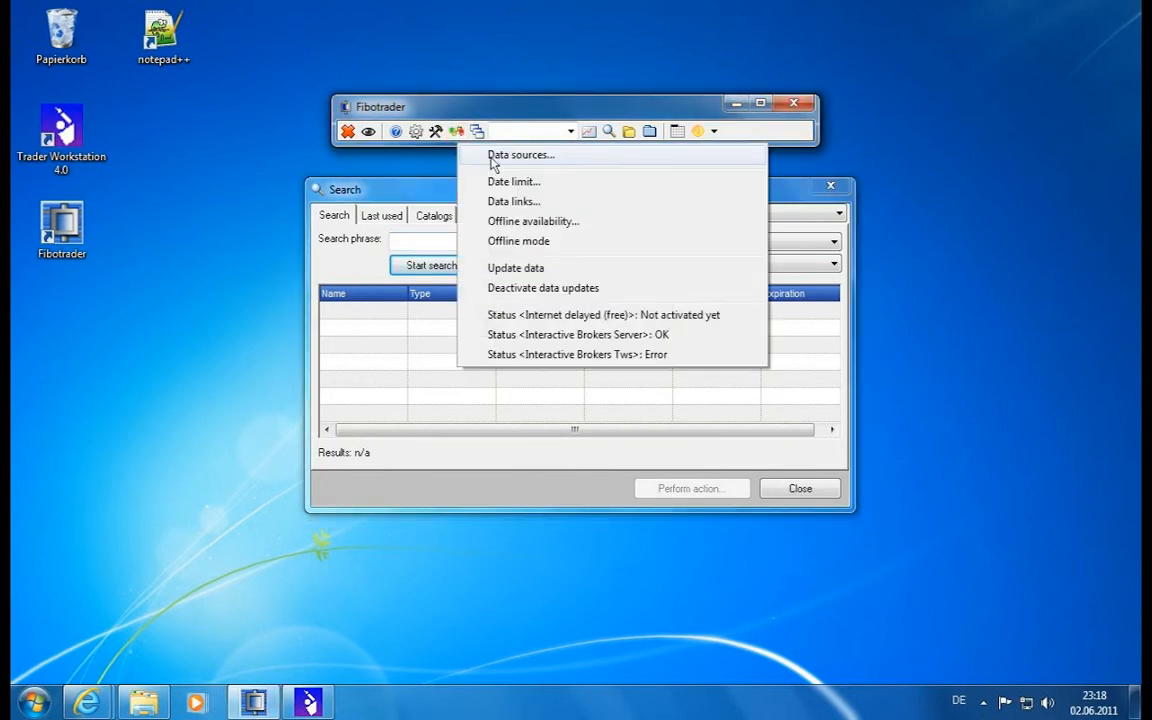
{"action": "left_click", "coordinate": [520, 152]}
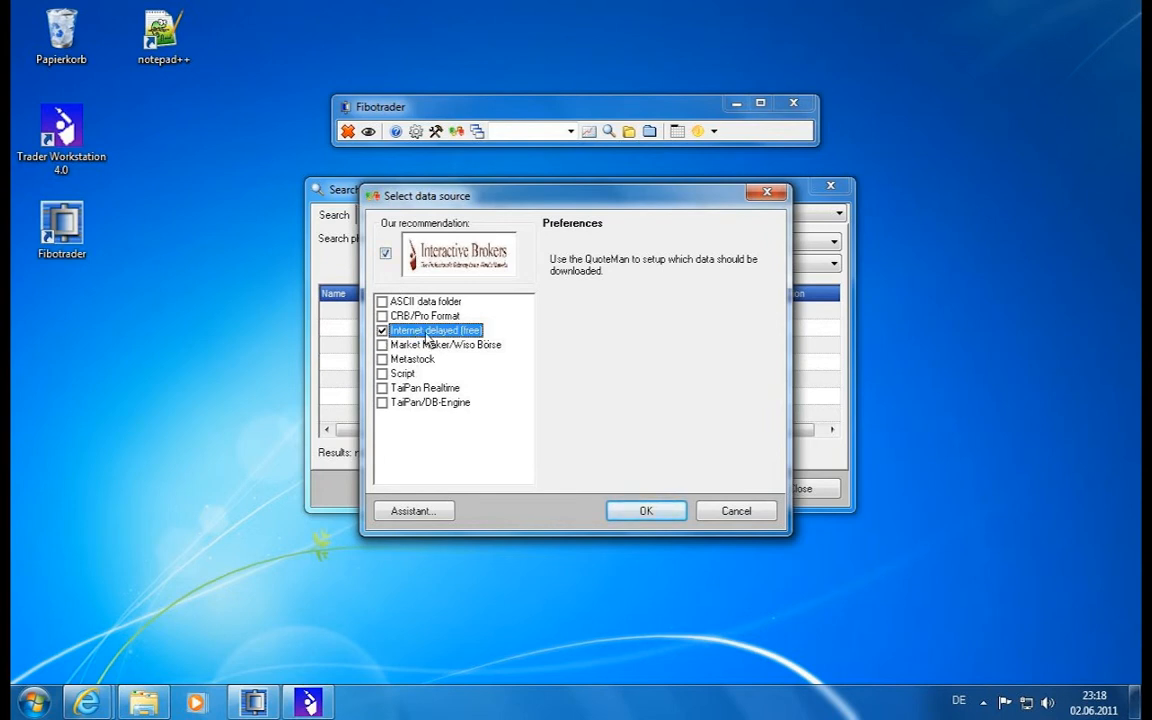
{"action": "left_click", "coordinate": [660, 465]}
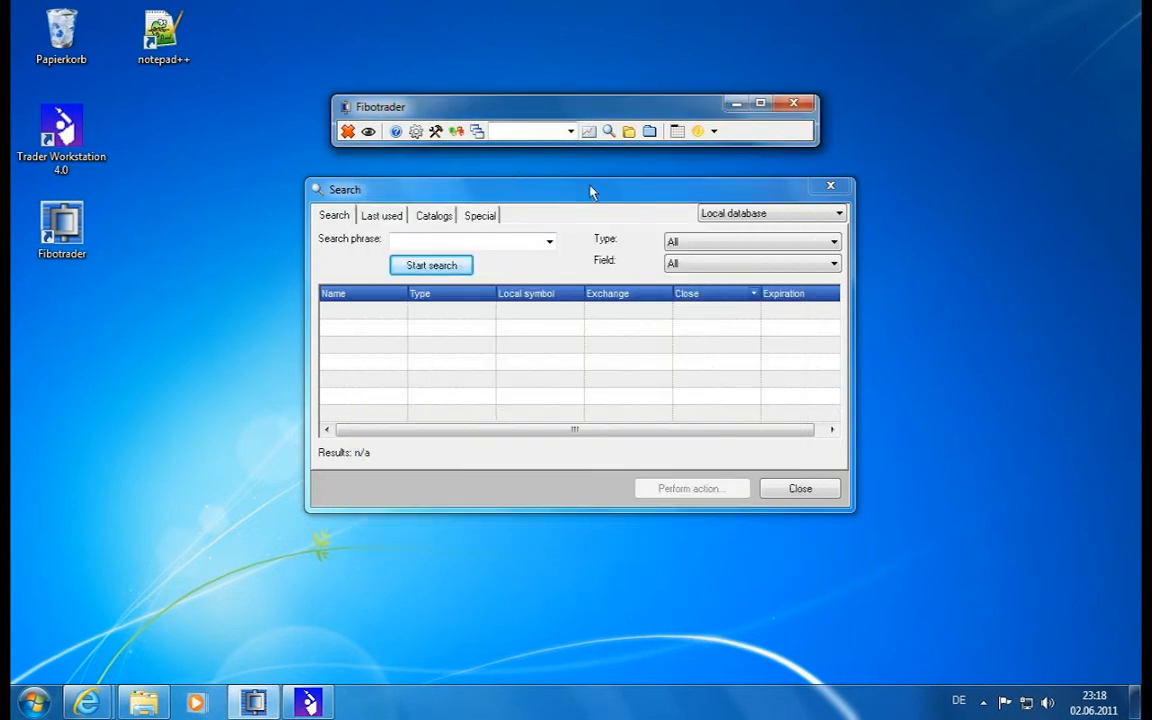
{"action": "left_click_drag", "start_coordinate": [591, 190], "coordinate": [603, 185]}
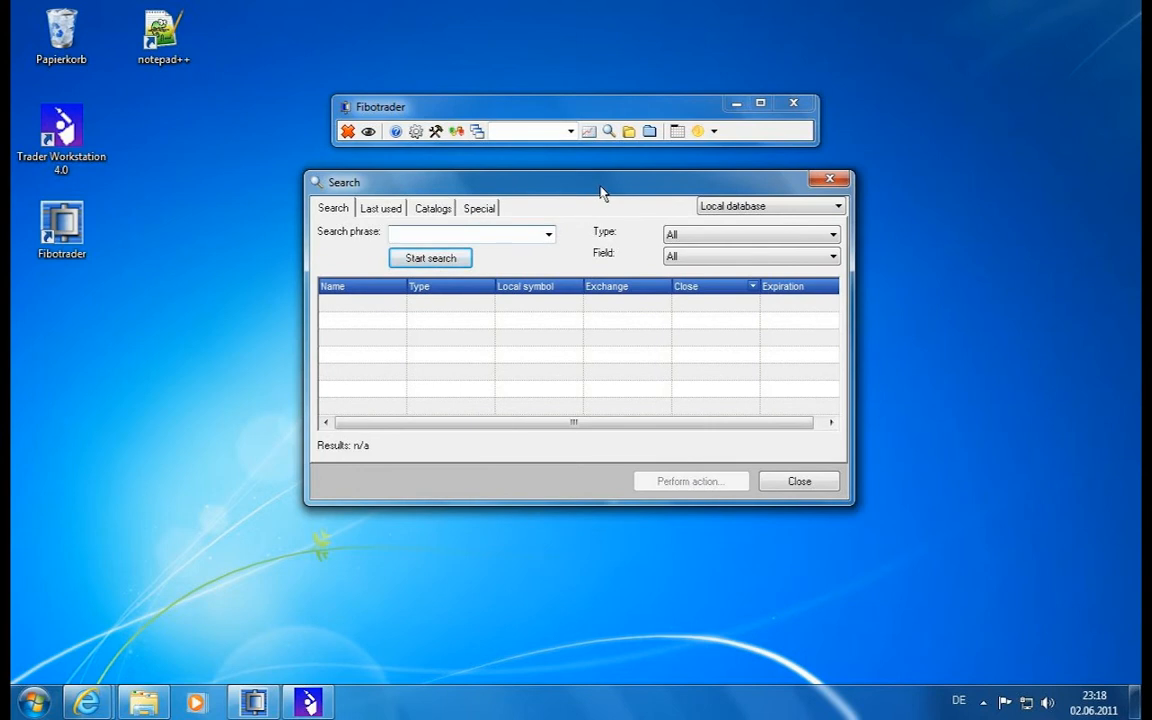
{"action": "left_click_drag", "start_coordinate": [601, 190], "coordinate": [622, 207]}
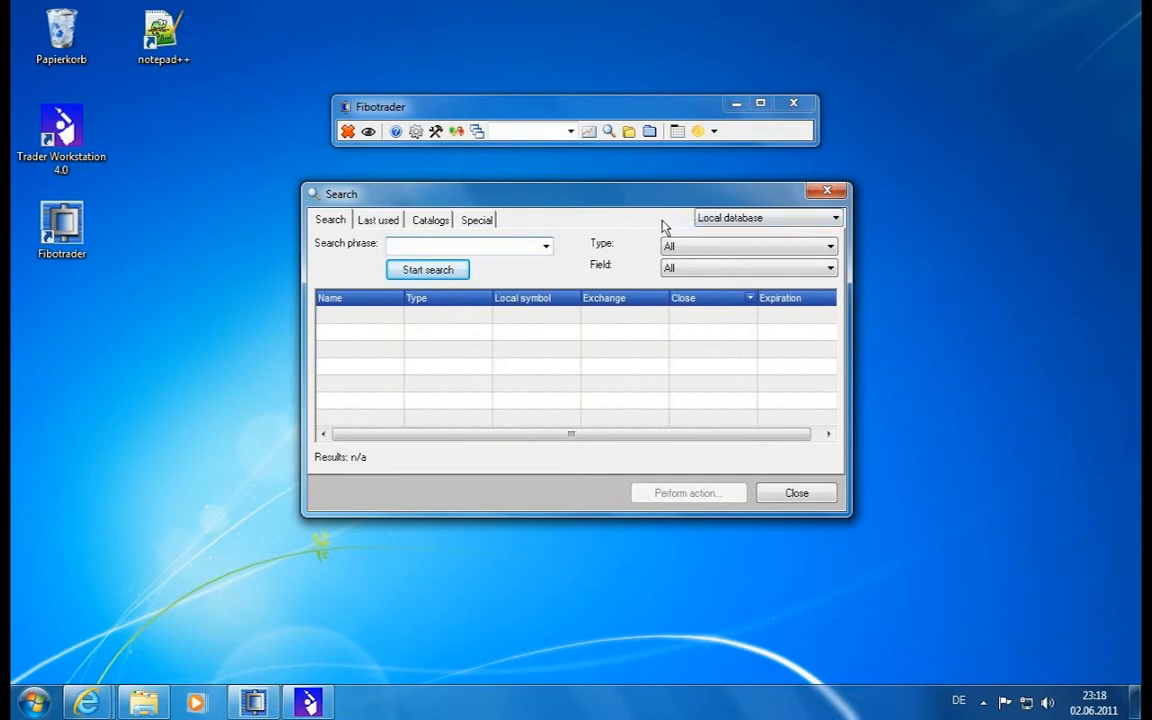
Step: Switch the search source to Interactive Brokers and accept the incoming TWS connection
{"action": "left_click", "coordinate": [771, 218]}
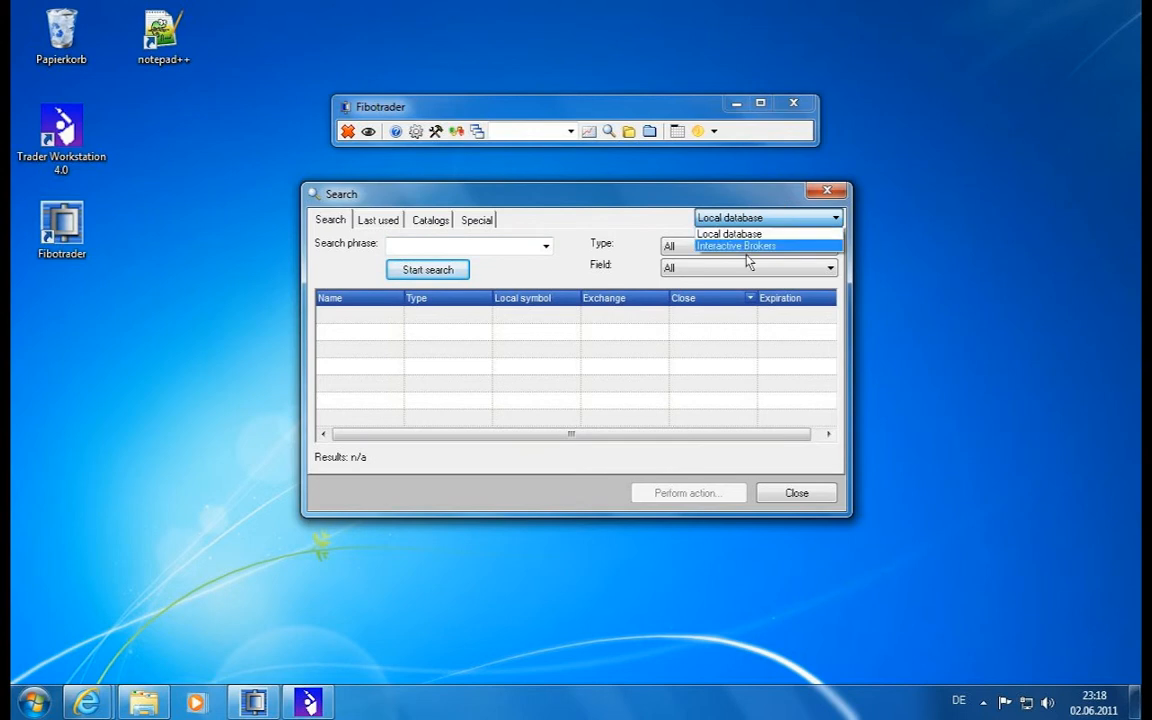
{"action": "left_click", "coordinate": [750, 232]}
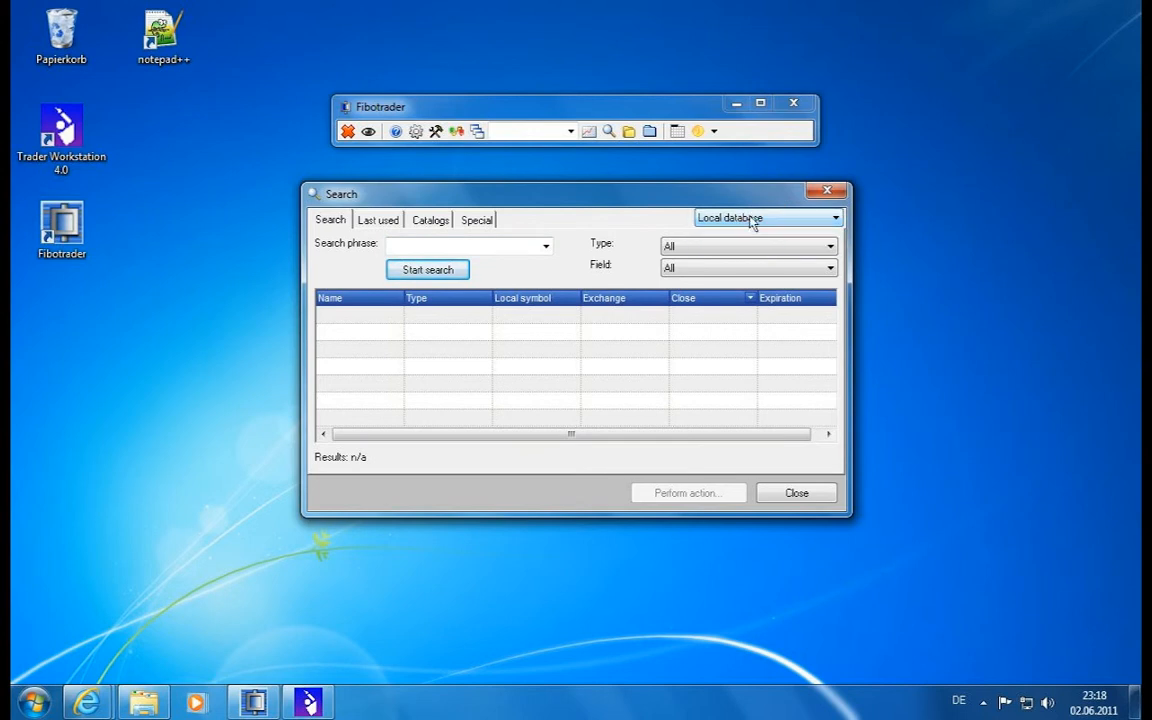
{"action": "left_click", "coordinate": [757, 222]}
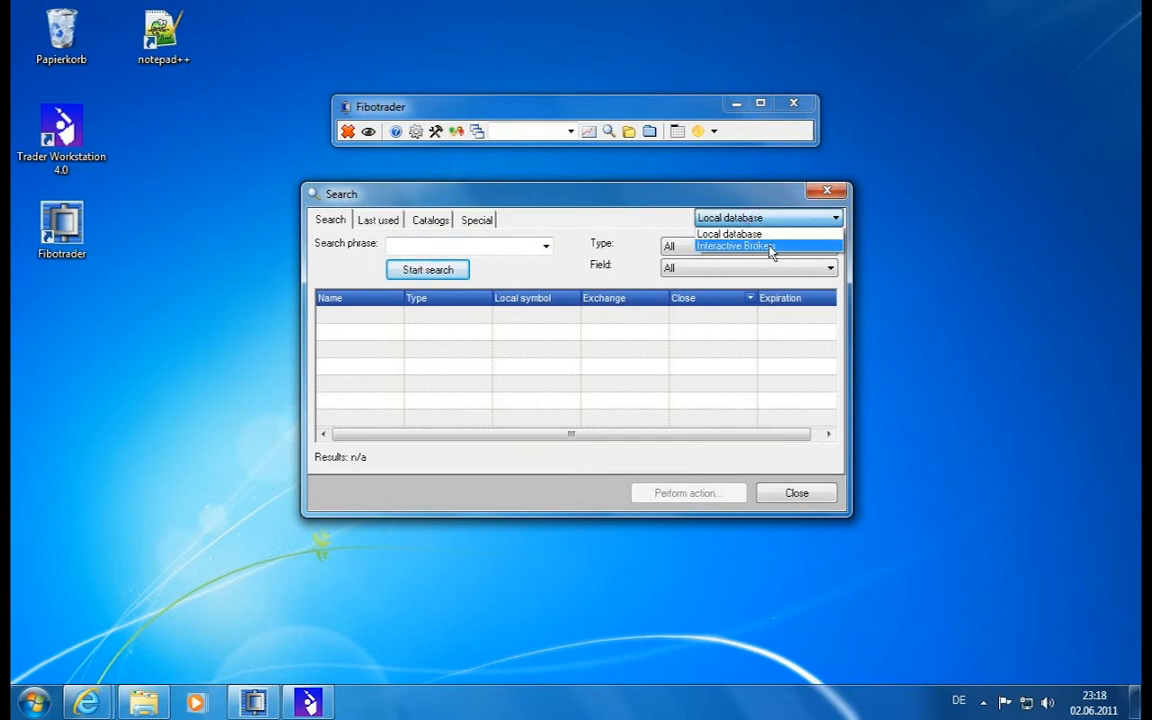
{"action": "left_click", "coordinate": [750, 246]}
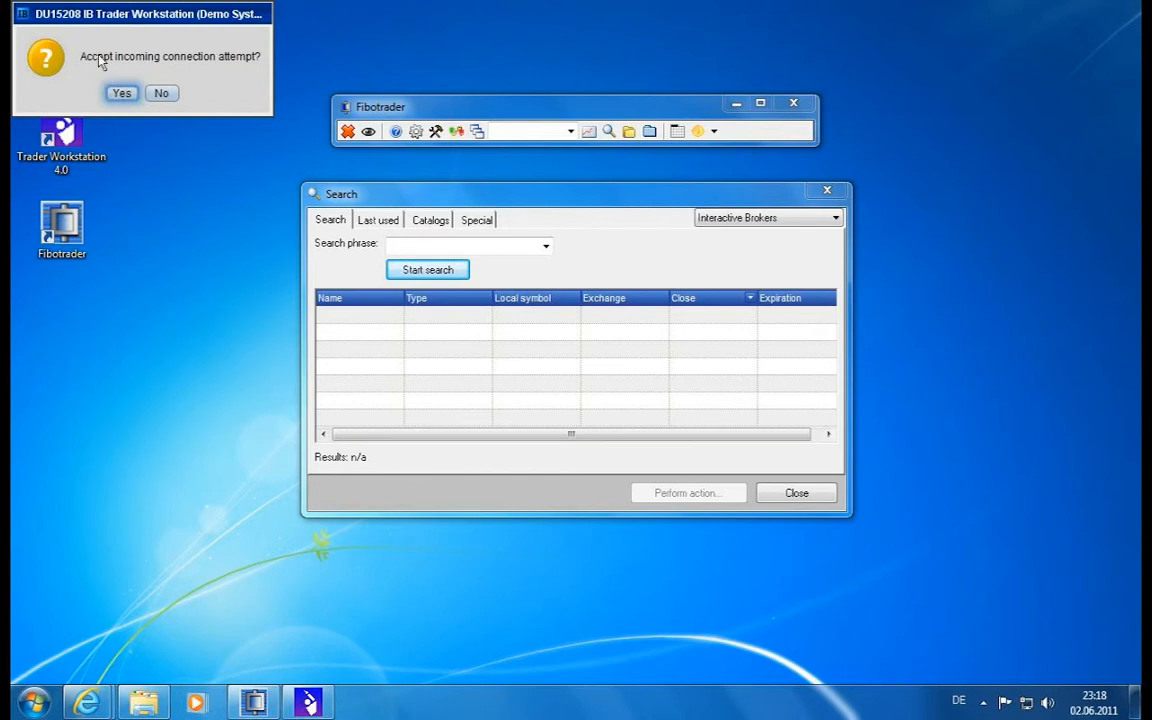
{"action": "left_click", "coordinate": [120, 93]}
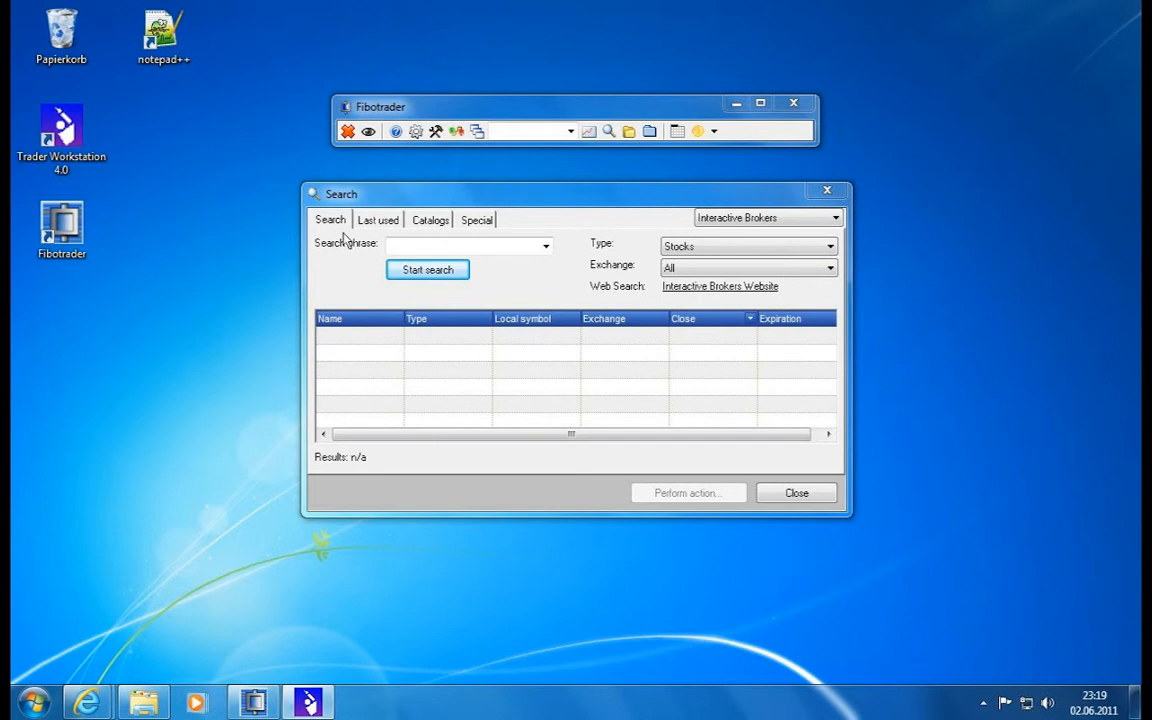
Step: Keep instrument type Stocks and list the available exchanges
{"action": "left_click", "coordinate": [712, 247]}
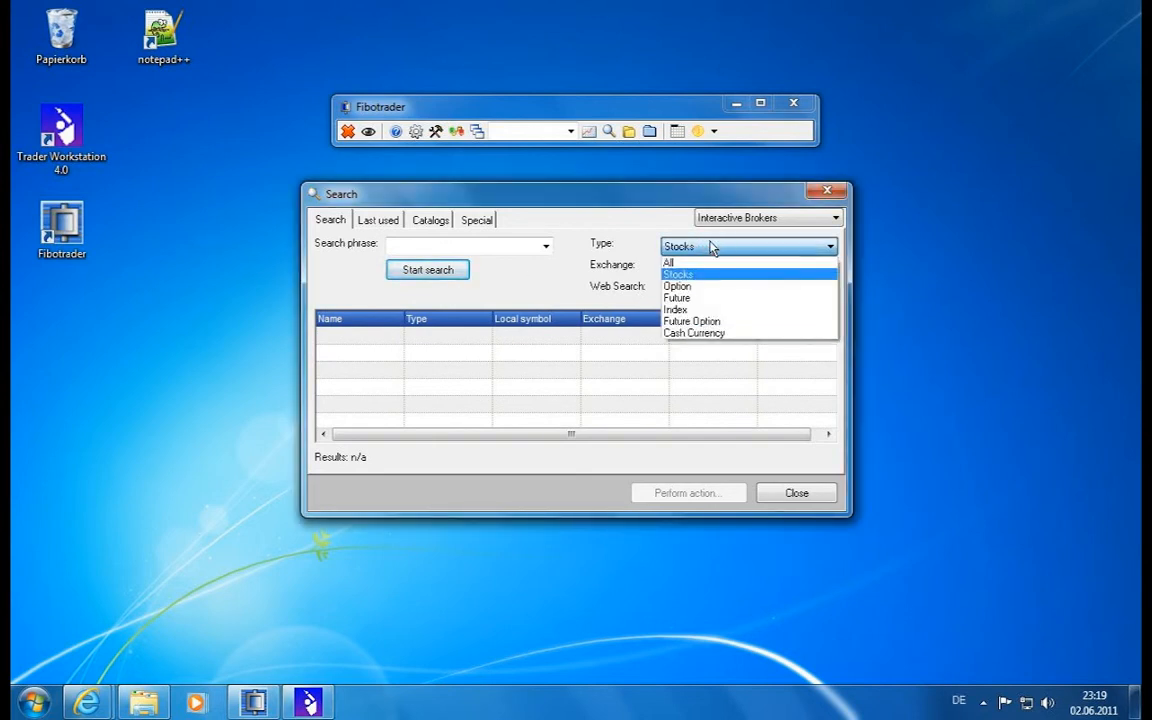
{"action": "left_click", "coordinate": [705, 248]}
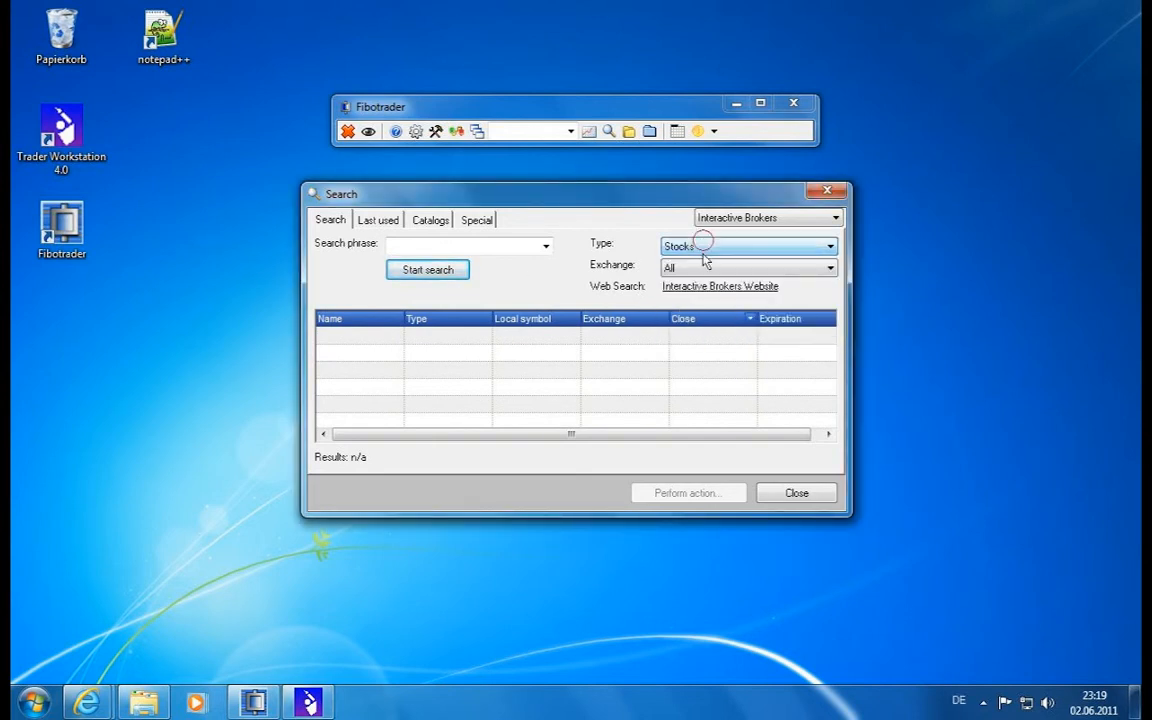
{"action": "left_click", "coordinate": [748, 267]}
{"action": "mouse_move", "coordinate": [829, 352]}
{"action": "left_mouse_down"}
{"action": "mouse_move", "coordinate": [828, 412]}
{"action": "mouse_move", "coordinate": [829, 295]}
{"action": "left_mouse_up"}
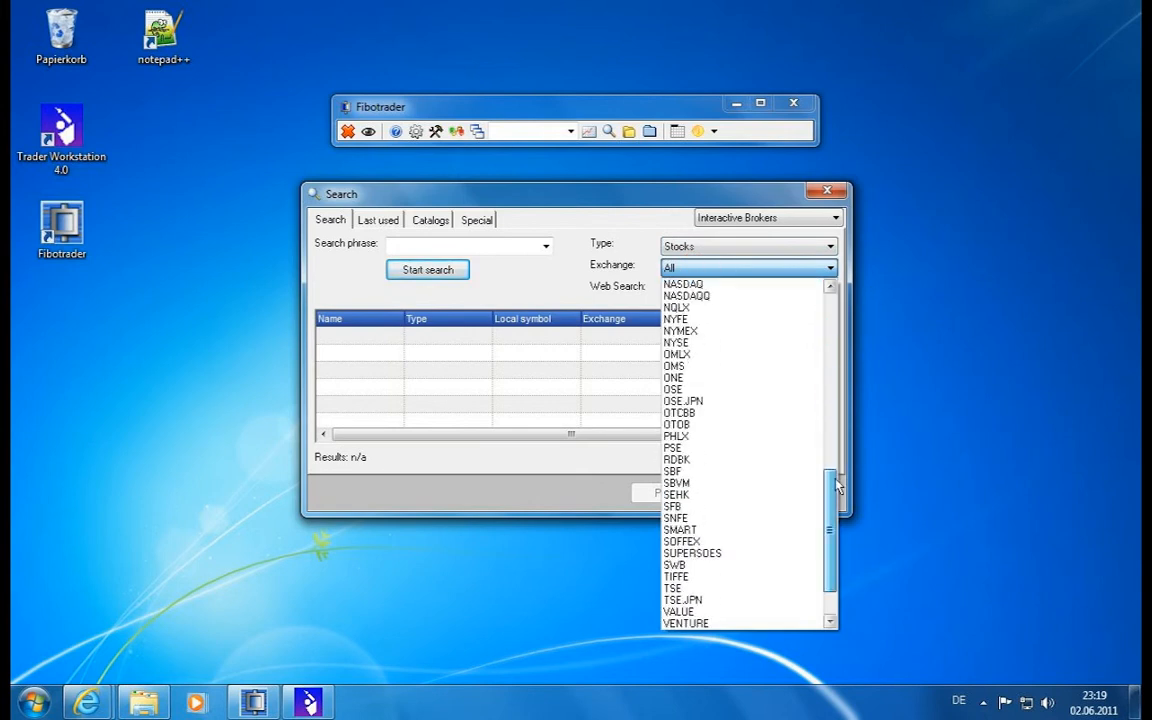
Step: Search Interactive Brokers for 'mmm' across all exchanges and choose the MMM @ NYSE listing
{"action": "left_click", "coordinate": [822, 270]}
{"action": "left_click", "coordinate": [478, 246]}
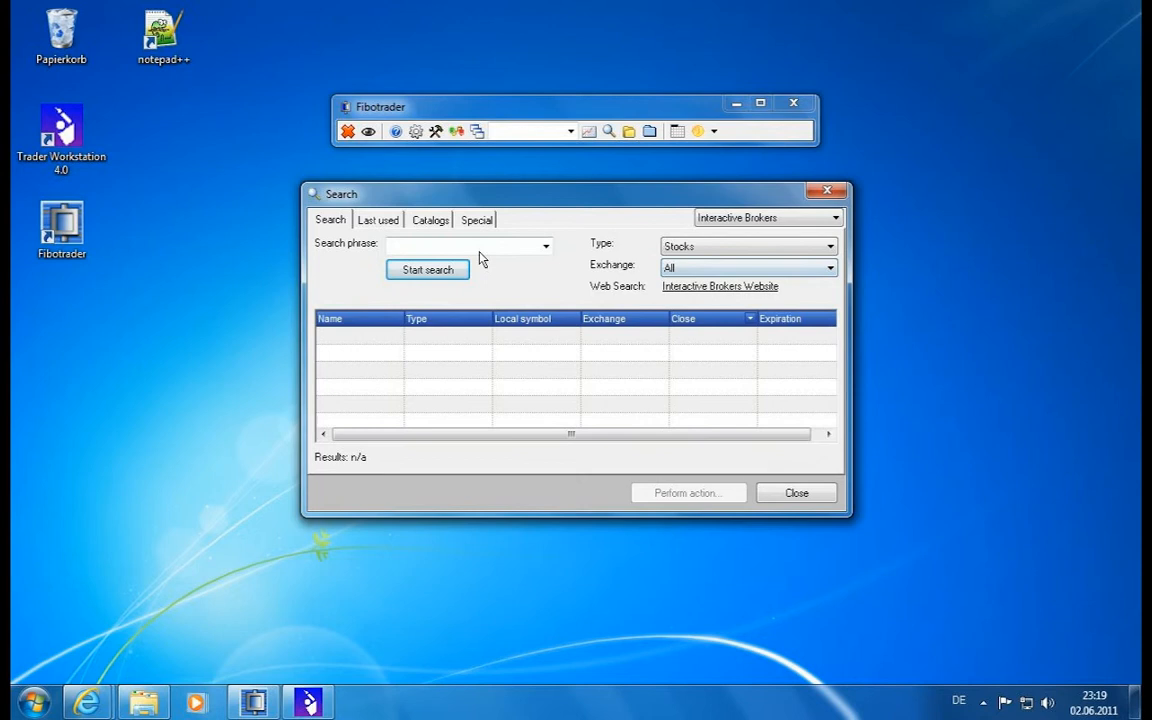
{"action": "type", "text": "mmm"}
{"action": "key", "text": "Return"}
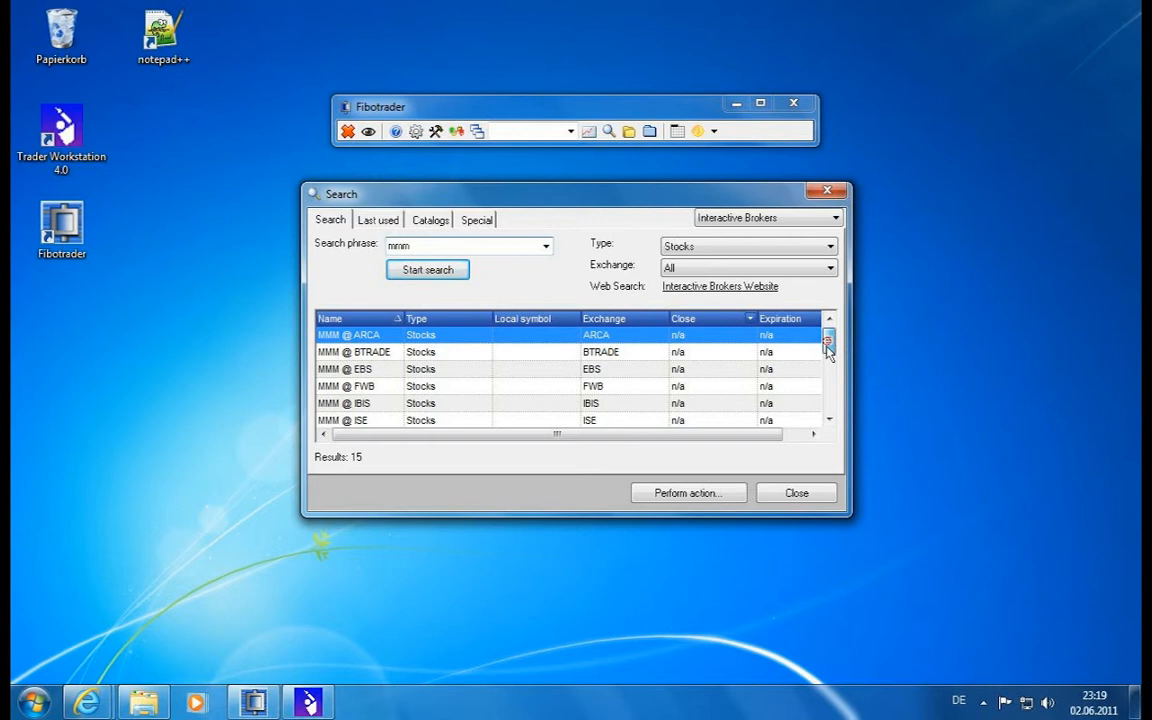
{"action": "mouse_move", "coordinate": [828, 340]}
{"action": "left_mouse_down"}
{"action": "mouse_move", "coordinate": [828, 405]}
{"action": "mouse_move", "coordinate": [828, 335]}
{"action": "left_mouse_up"}
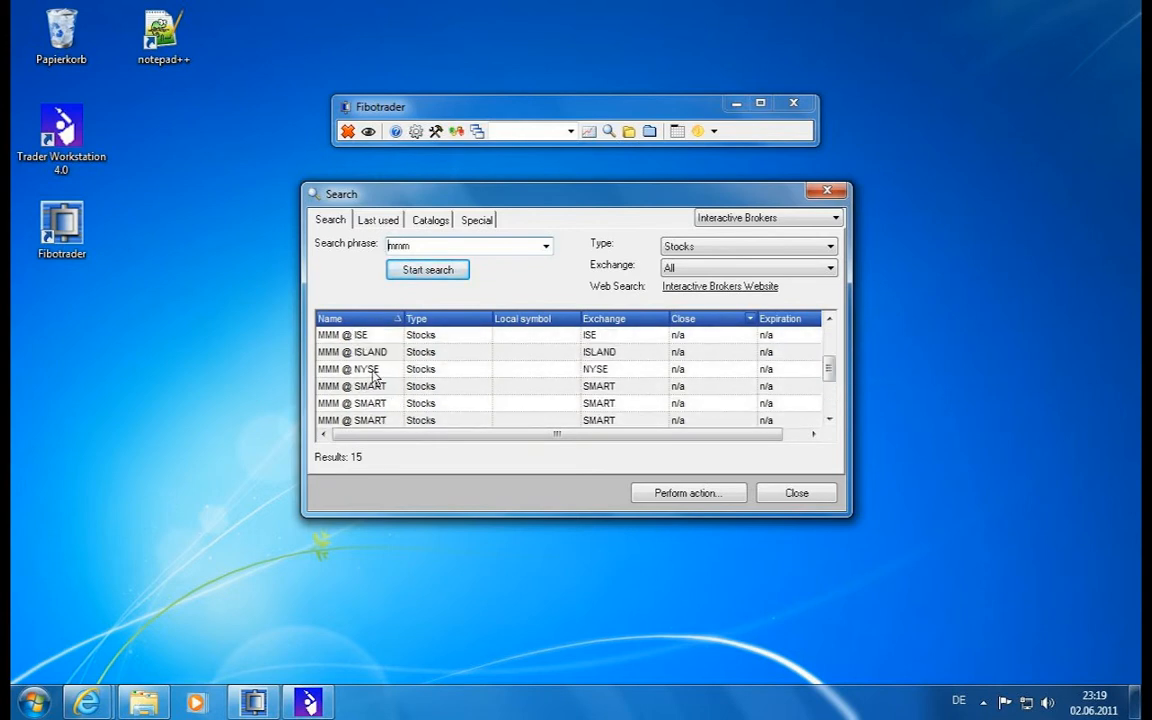
{"action": "left_click", "coordinate": [375, 370]}
{"action": "scroll", "coordinate": [500, 395], "scroll_direction": "up", "scroll_amount": 2}
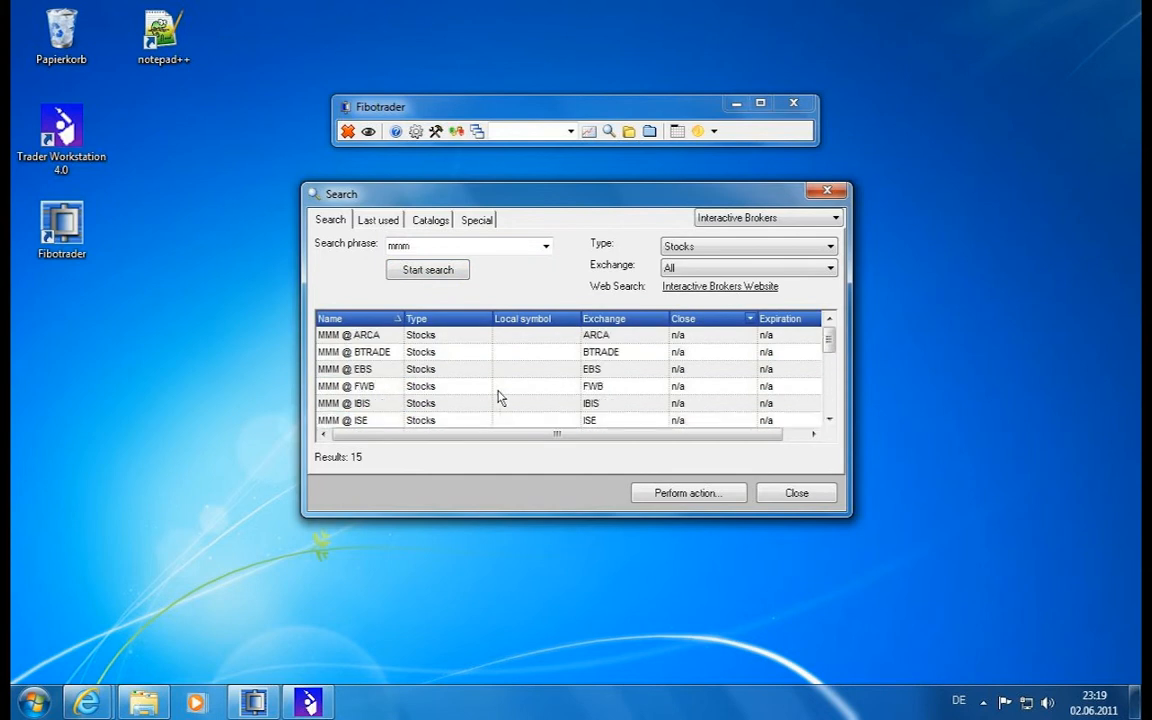
{"action": "scroll", "coordinate": [500, 395], "scroll_direction": "down", "scroll_amount": 3}
{"action": "scroll", "coordinate": [500, 395], "scroll_direction": "up", "scroll_amount": 1}
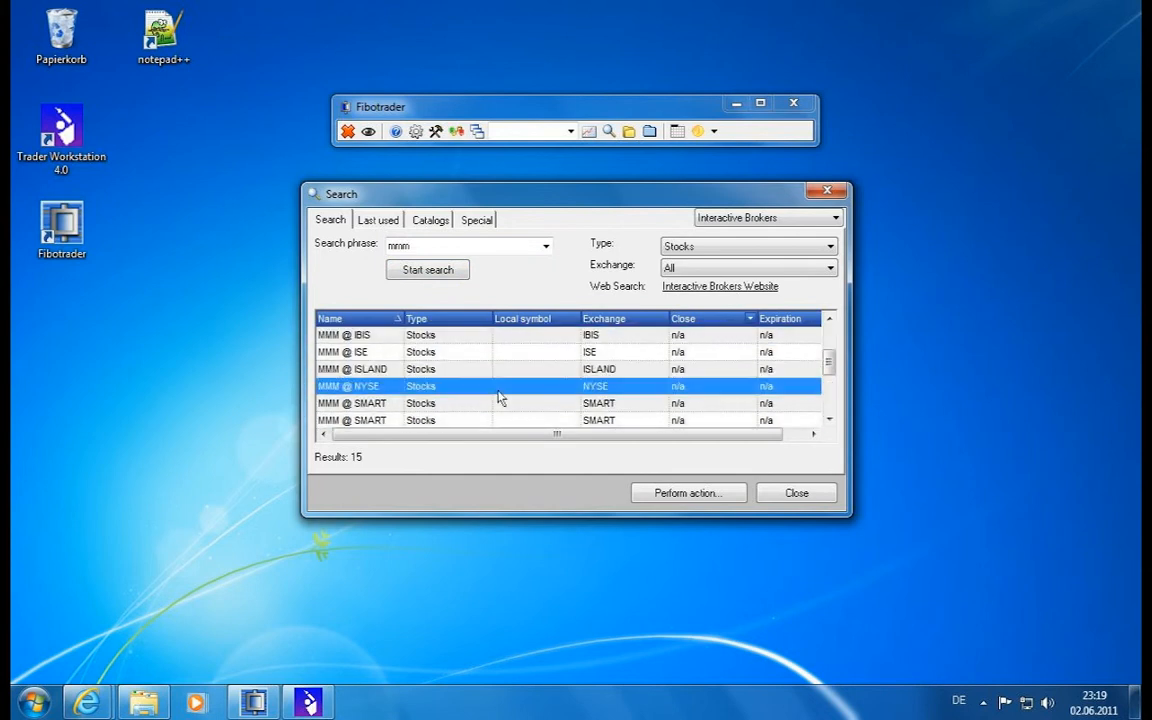
Step: Load the MMM @ NYSE daily chart and dismiss the historical data limit message
{"action": "double_click", "coordinate": [378, 390]}
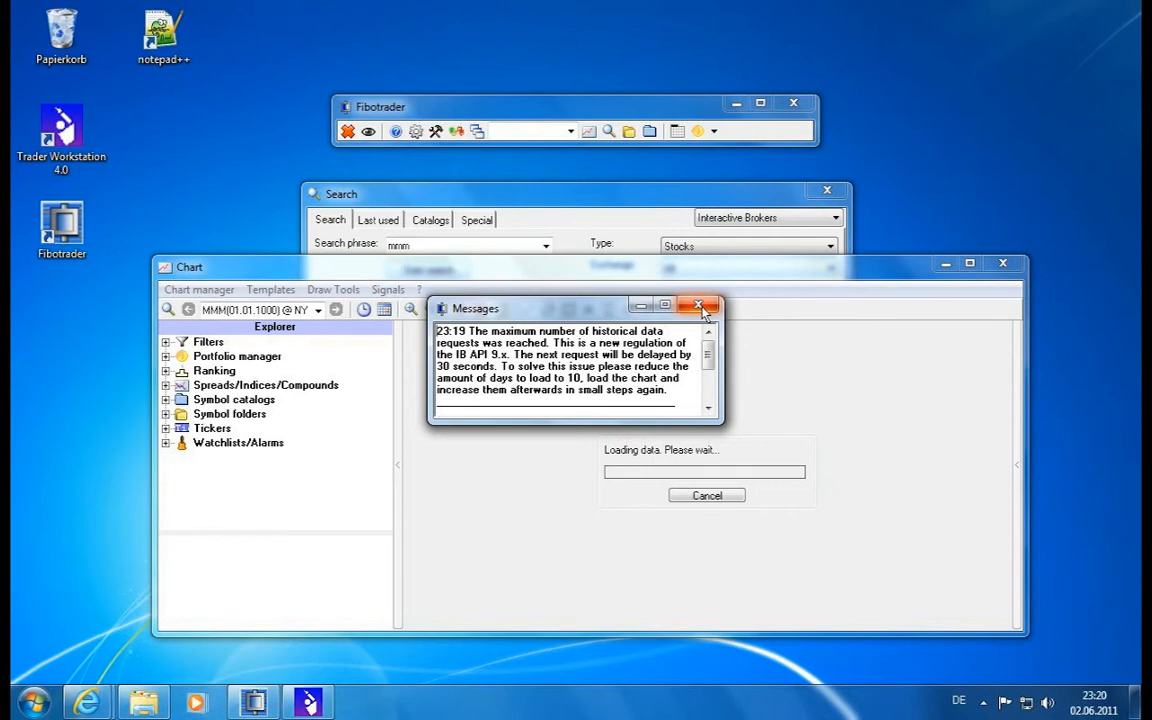
{"action": "left_click", "coordinate": [698, 306]}
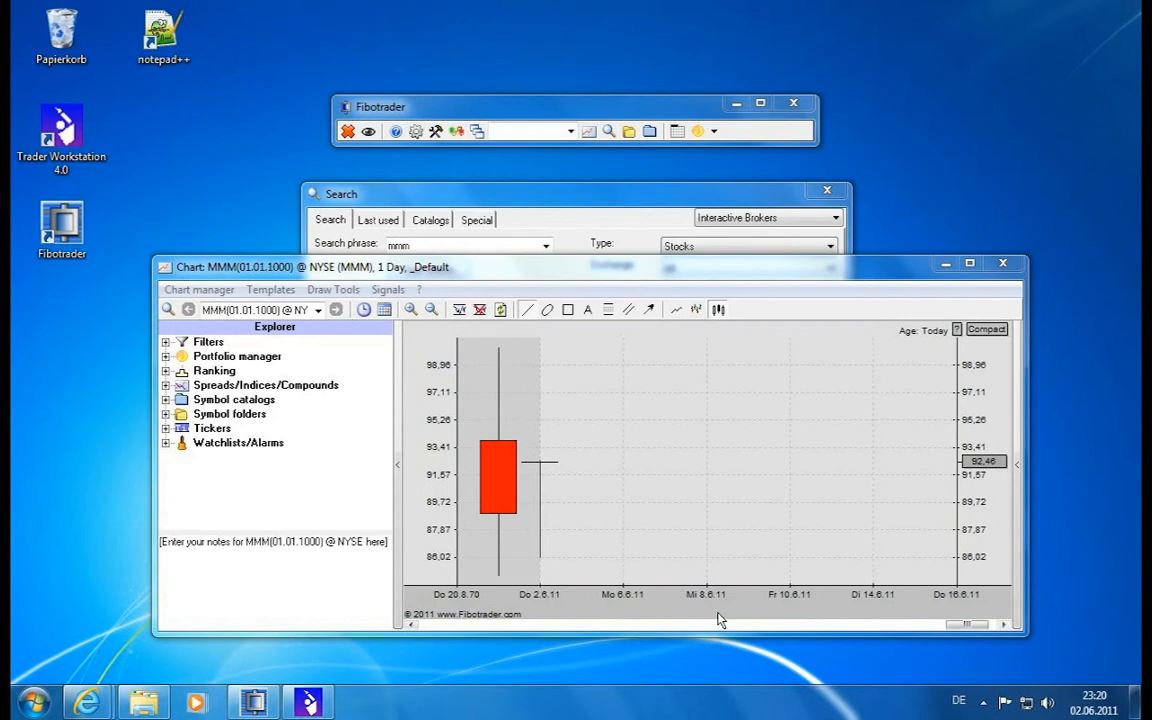
Step: Switch the MMM @ NYSE chart to 5 Minutes (2 Days) resolution and dismiss the limit message
{"action": "left_click", "coordinate": [364, 310]}
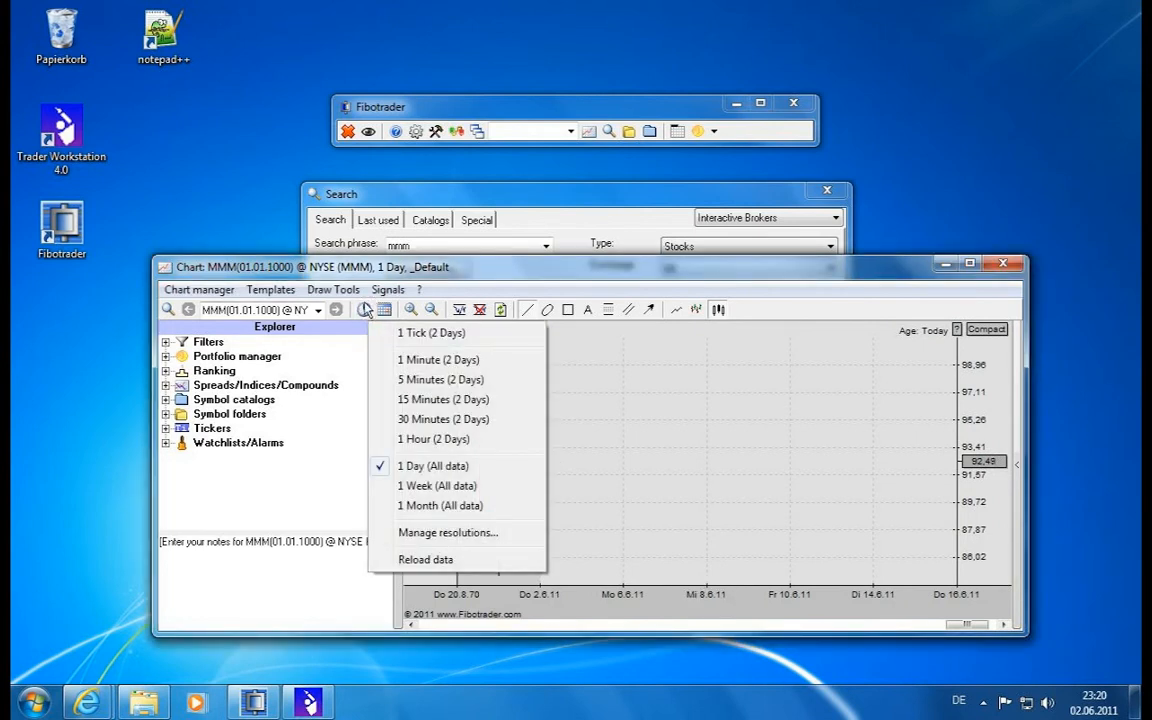
{"action": "left_click", "coordinate": [431, 380]}
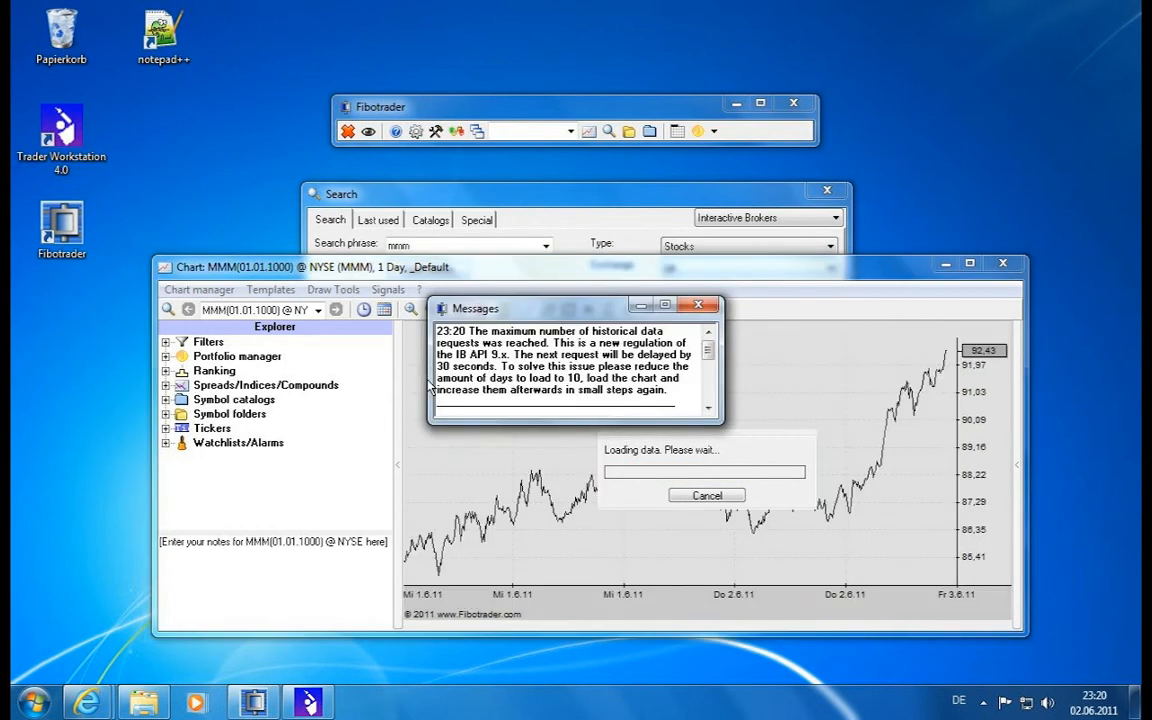
{"action": "left_click", "coordinate": [697, 305]}
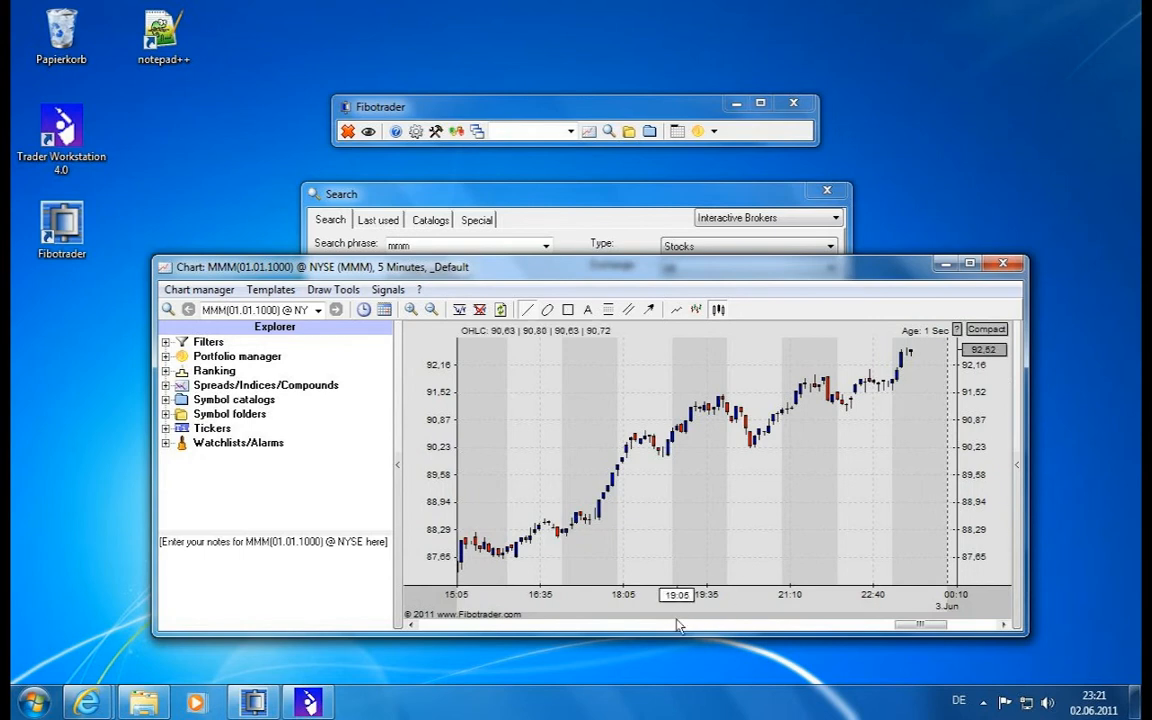
{"action": "scroll", "coordinate": [690, 600], "scroll_direction": "down", "scroll_amount": 3}
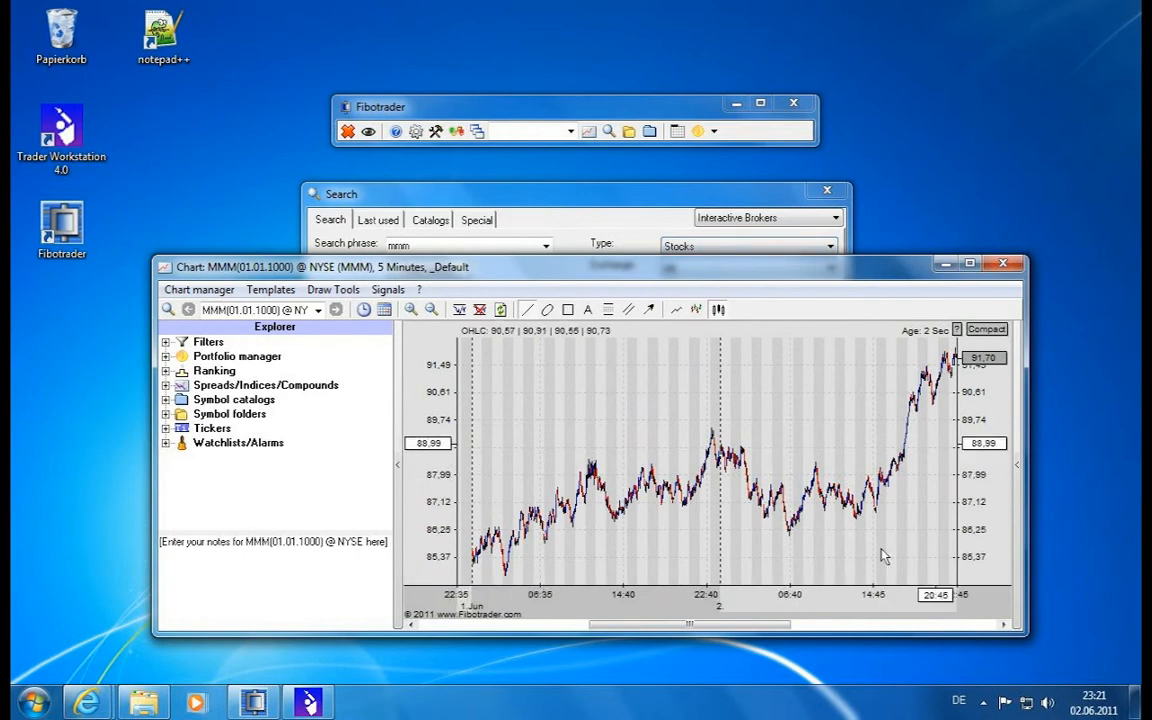
{"action": "scroll", "coordinate": [603, 600], "scroll_direction": "down", "scroll_amount": 1}
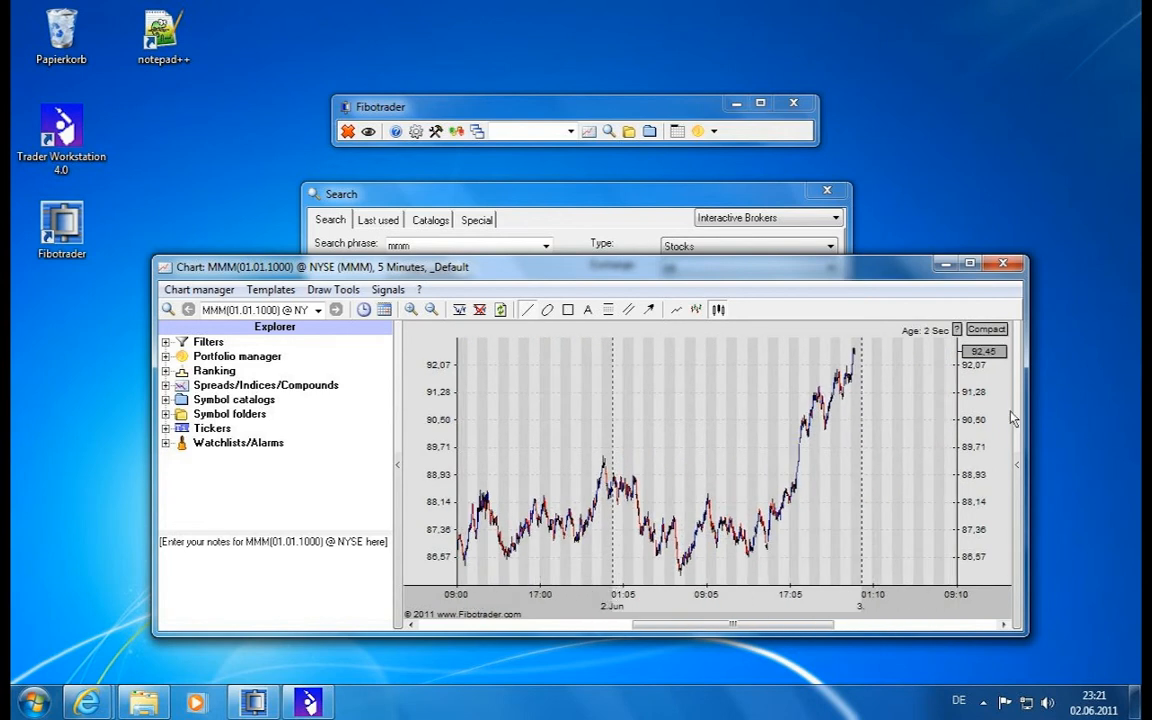
{"action": "scroll", "coordinate": [868, 398], "scroll_direction": "up", "scroll_amount": 3}
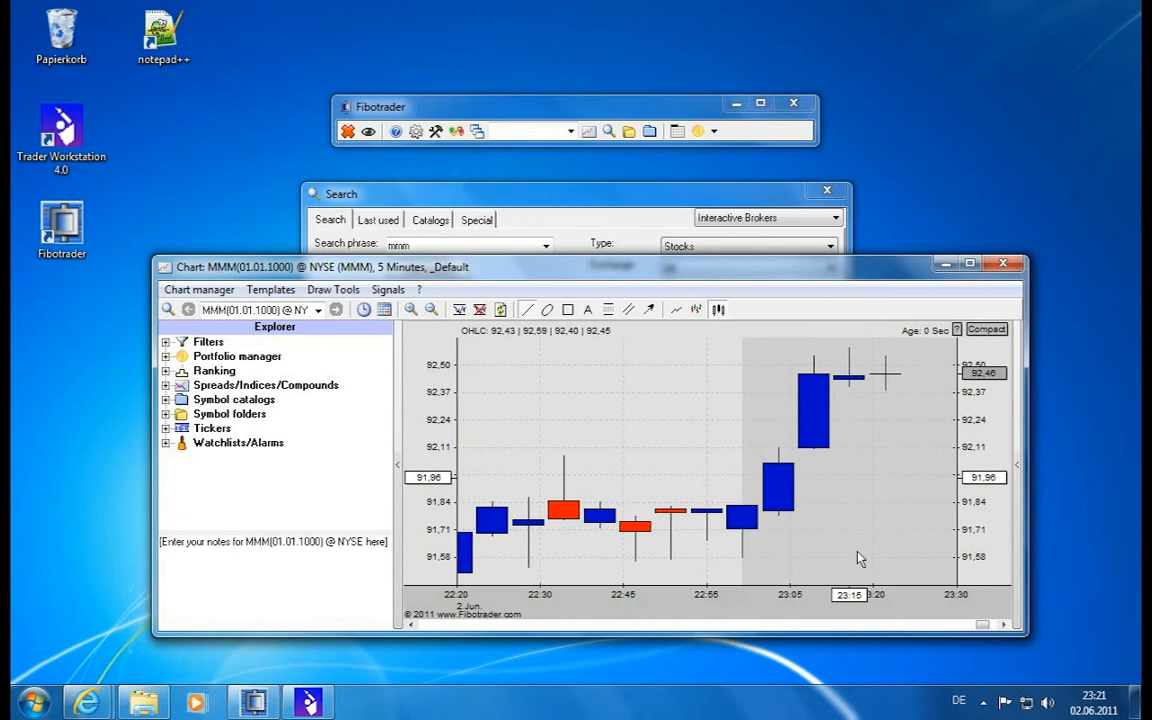
Step: Rescale the chart's time axis to the latest hour and nudge the chart window right and down
{"action": "left_click_drag", "start_coordinate": [900, 598], "coordinate": [875, 608]}
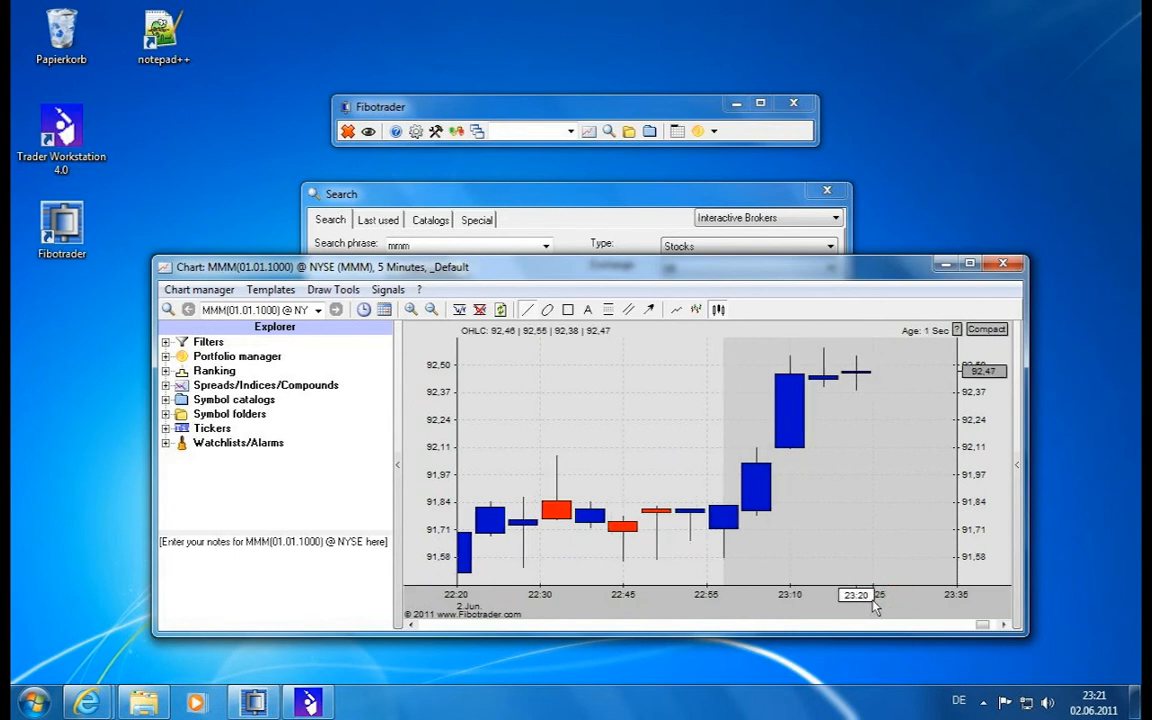
{"action": "left_click_drag", "start_coordinate": [579, 267], "coordinate": [611, 282]}
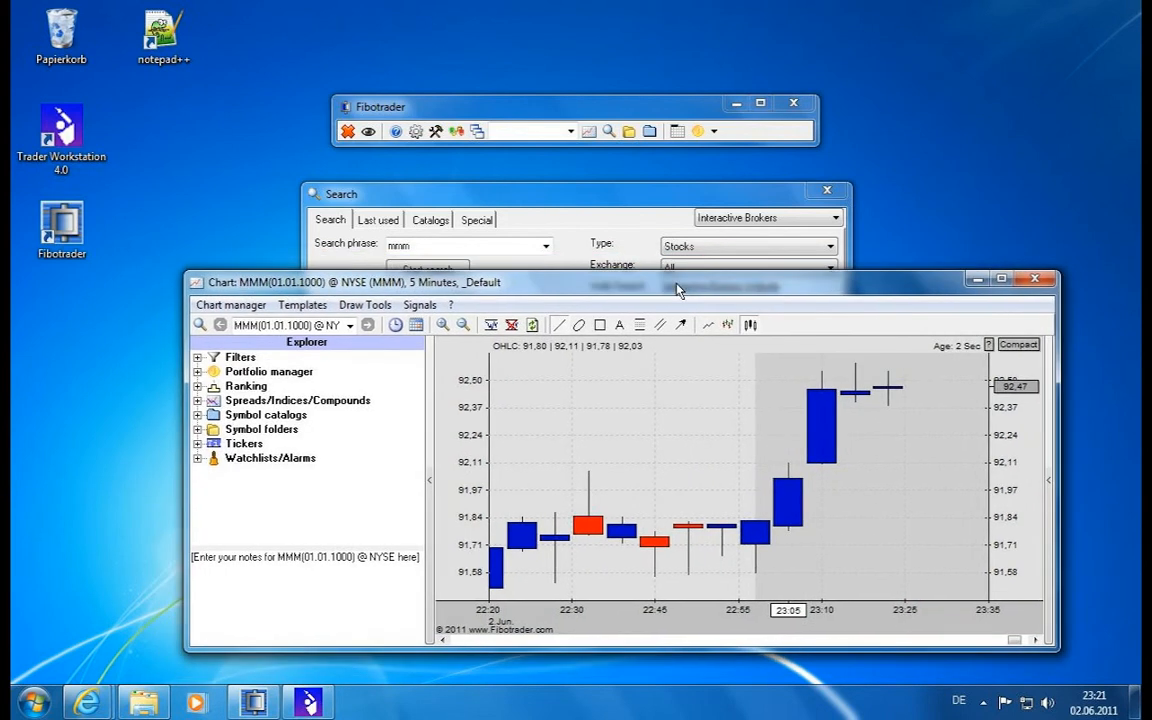
Step: Browse the Symbol catalogs branch, expanding and collapsing Local database and Interactive Brokers
{"action": "left_click", "coordinate": [198, 414]}
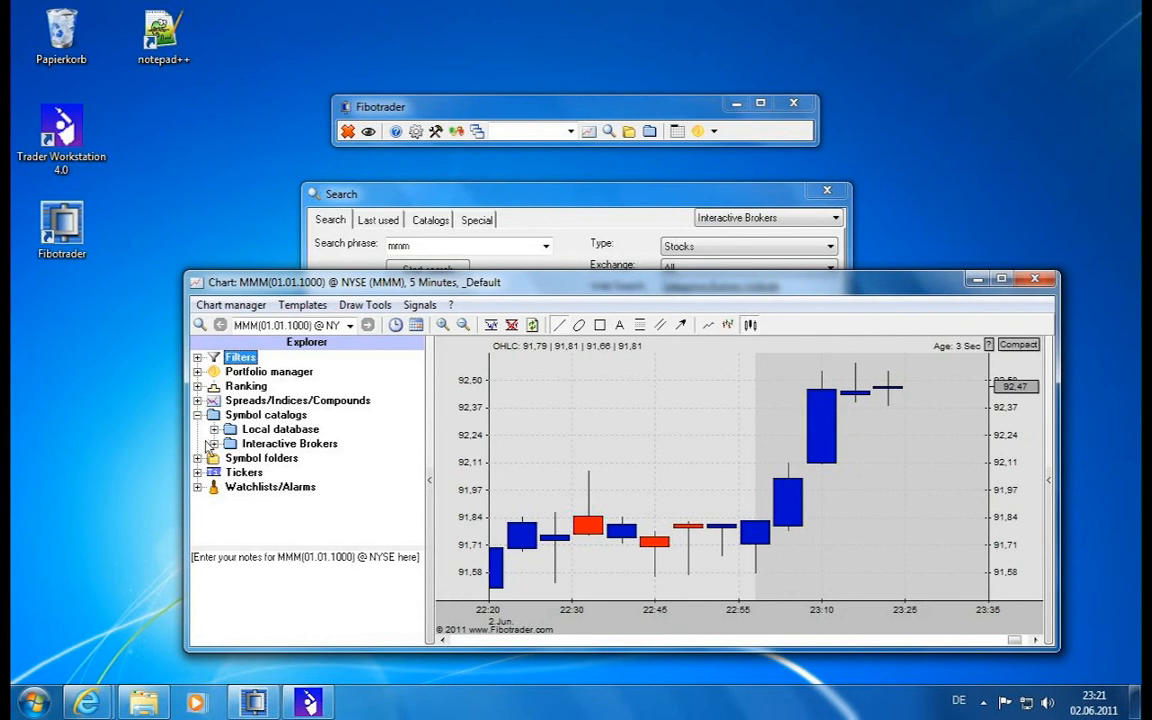
{"action": "left_click", "coordinate": [214, 443]}
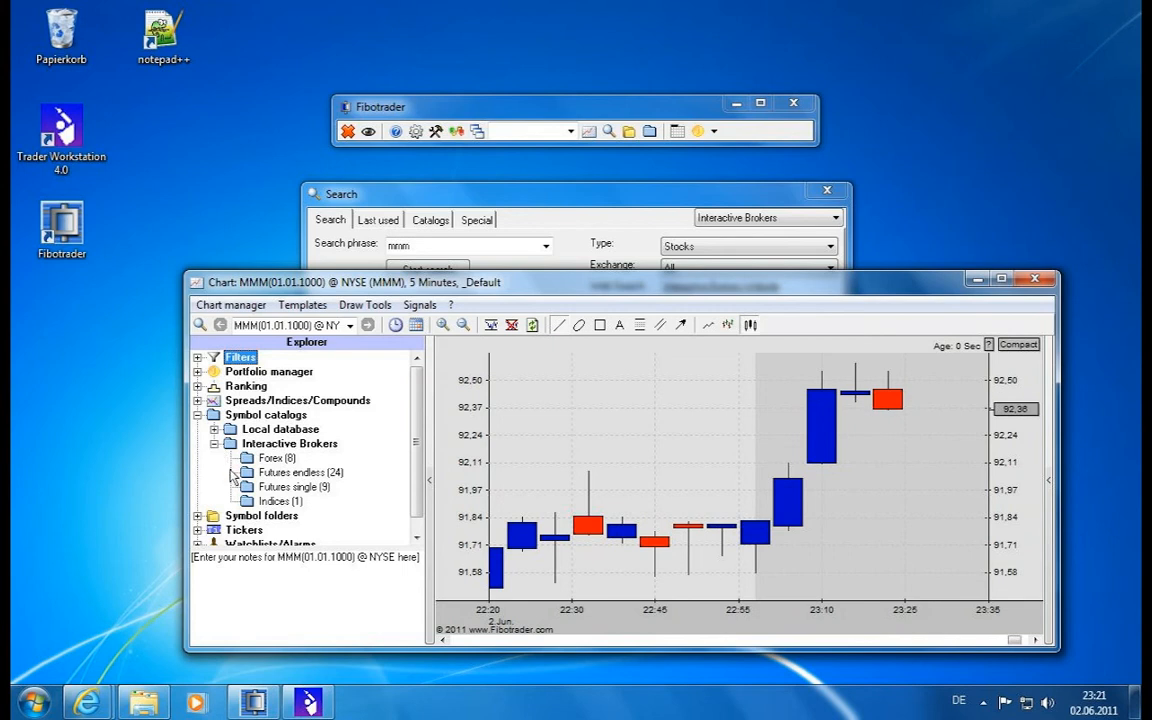
{"action": "left_click", "coordinate": [214, 443]}
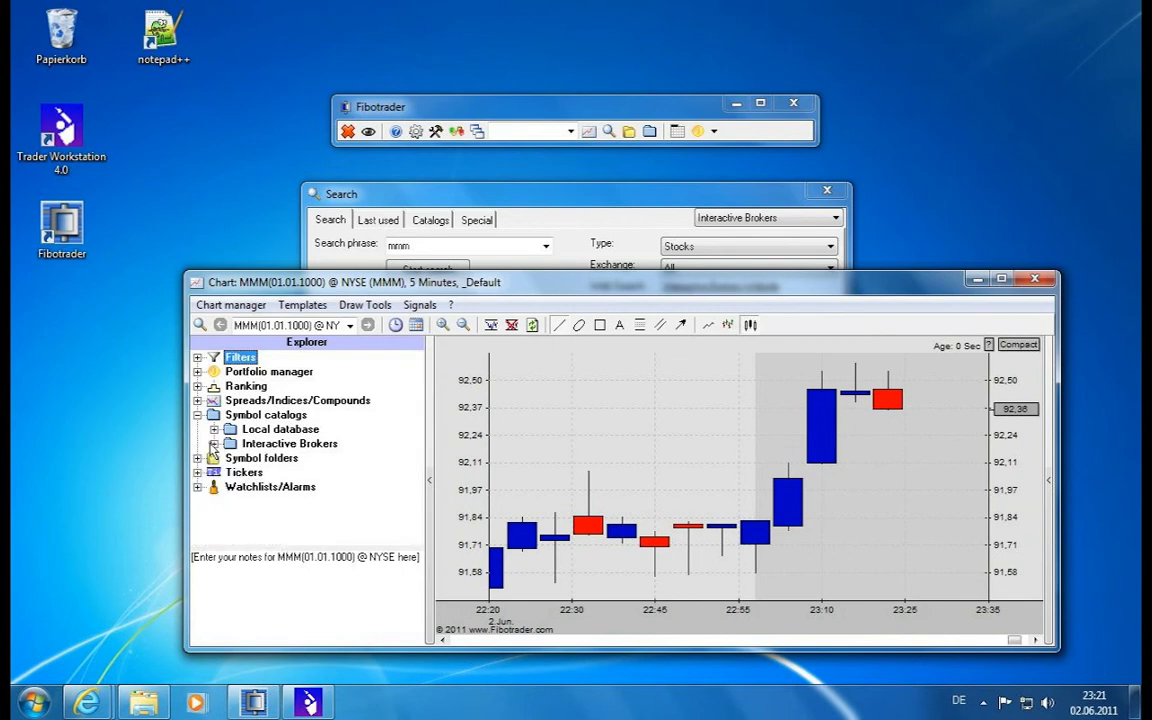
{"action": "left_click", "coordinate": [262, 414]}
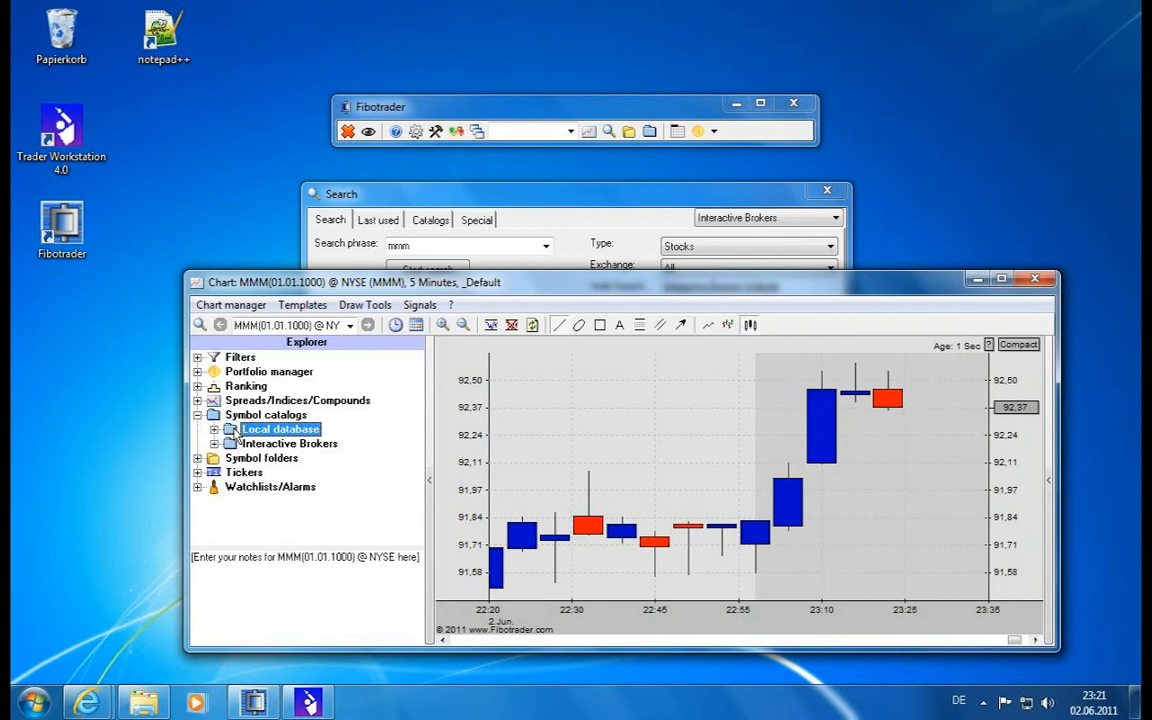
{"action": "left_click", "coordinate": [214, 429]}
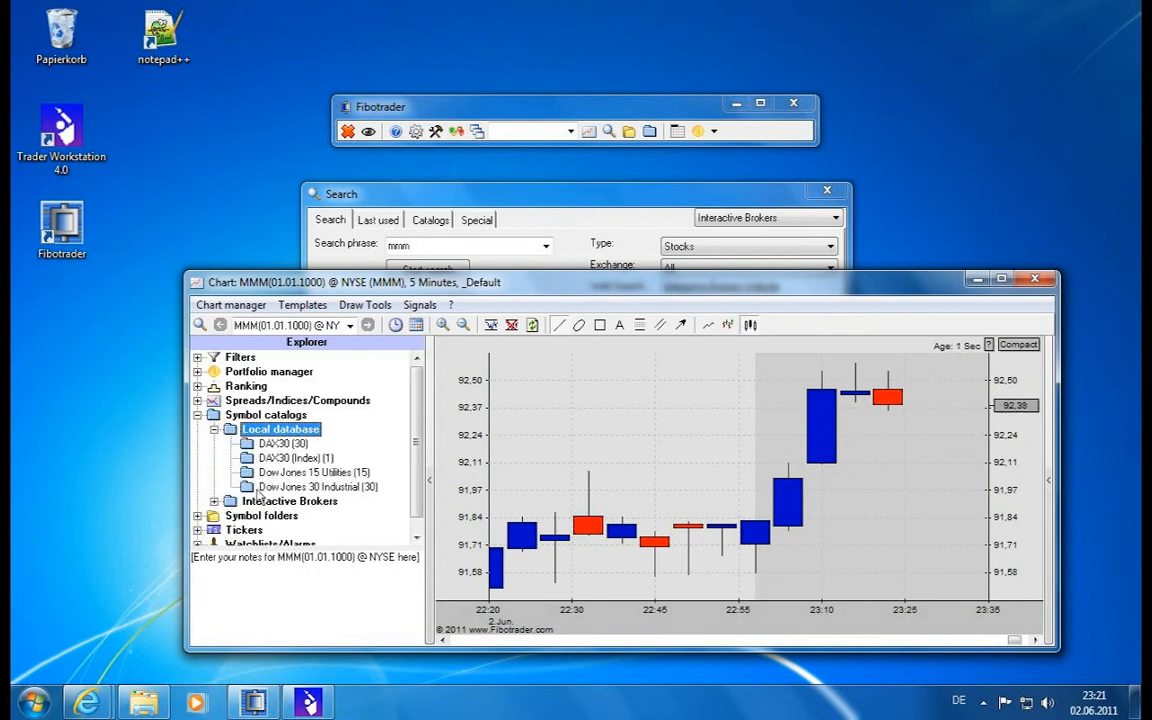
{"action": "left_click", "coordinate": [214, 501]}
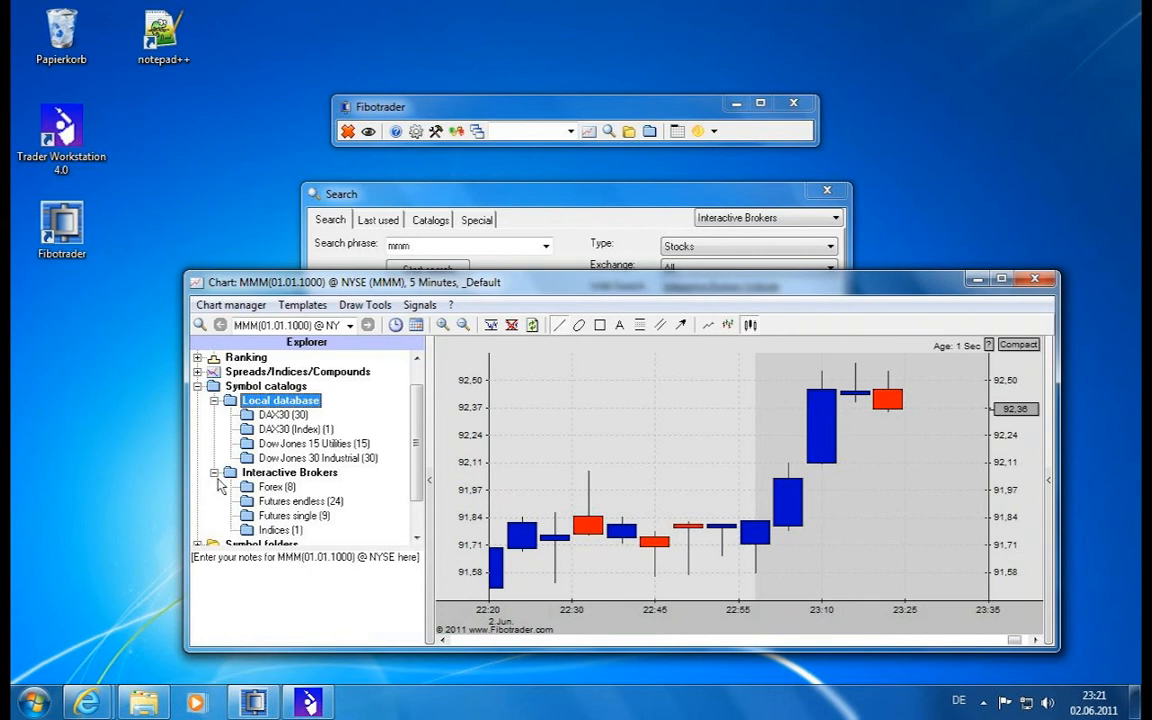
{"action": "left_click", "coordinate": [214, 472]}
{"action": "left_click", "coordinate": [230, 414]}
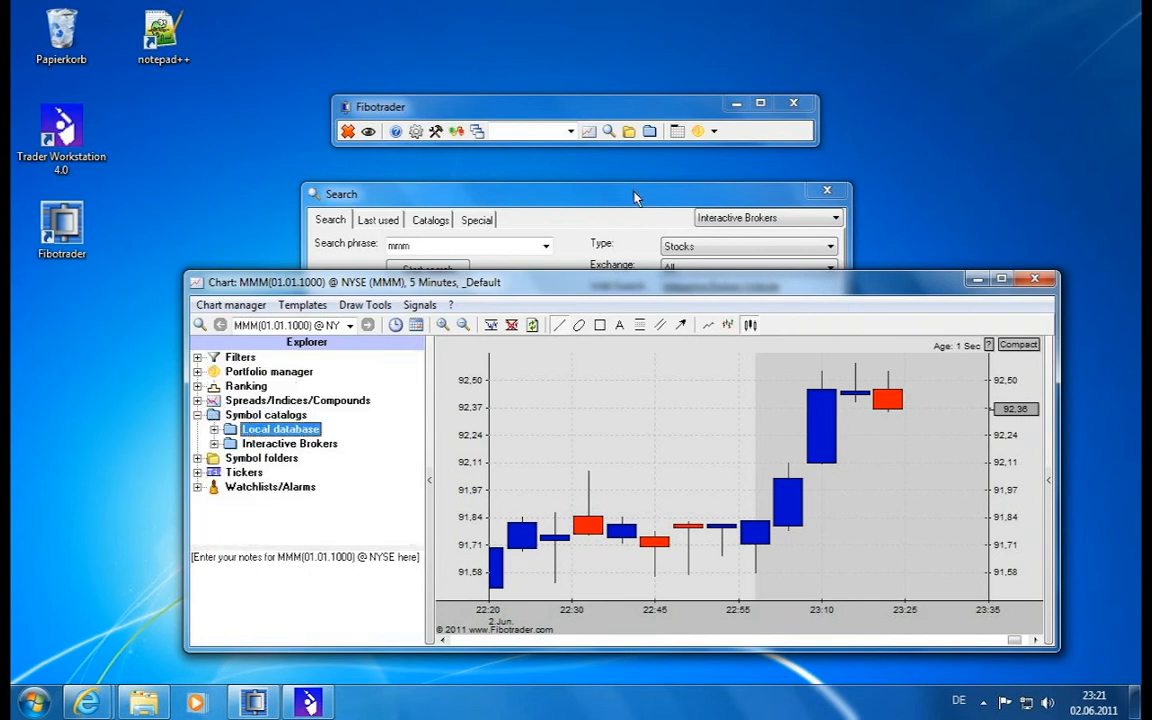
Step: Bring the search results window forward and select the search phrase mmm
{"action": "left_click", "coordinate": [635, 197]}
{"action": "double_click", "coordinate": [405, 245]}
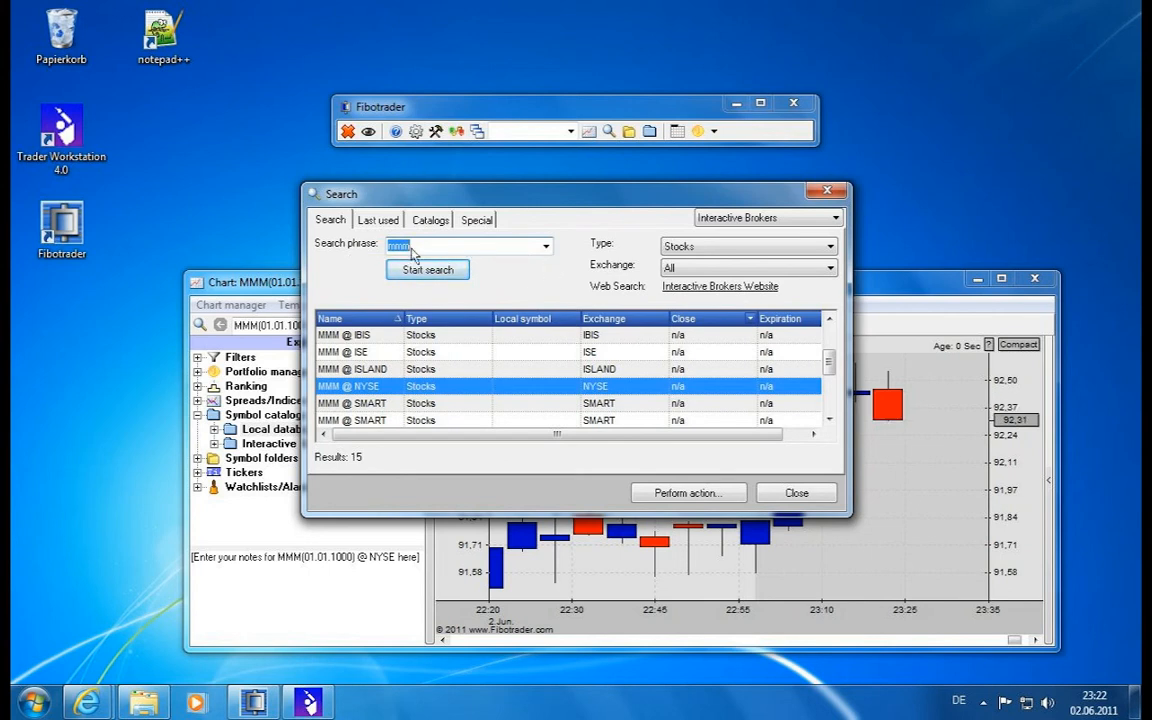
Step: Expand Symbol folders and empty the My portfolio folder via Delete content
{"action": "left_click", "coordinate": [200, 458]}
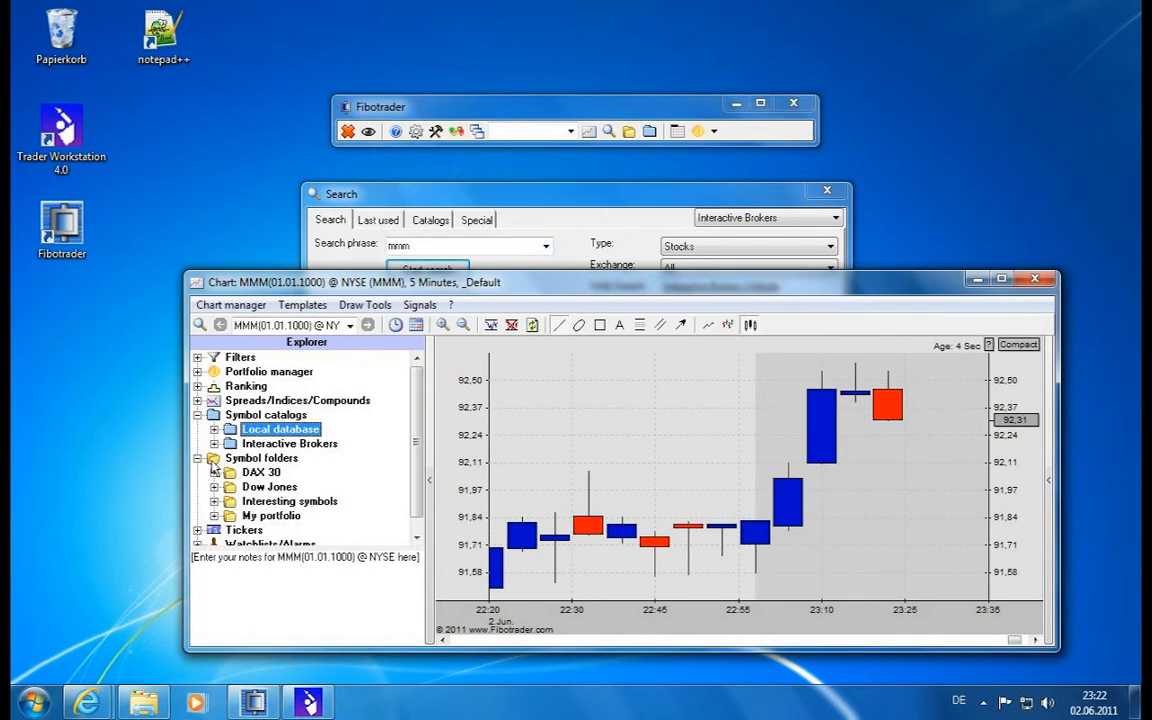
{"action": "left_click", "coordinate": [216, 516]}
{"action": "left_click", "coordinate": [260, 444]}
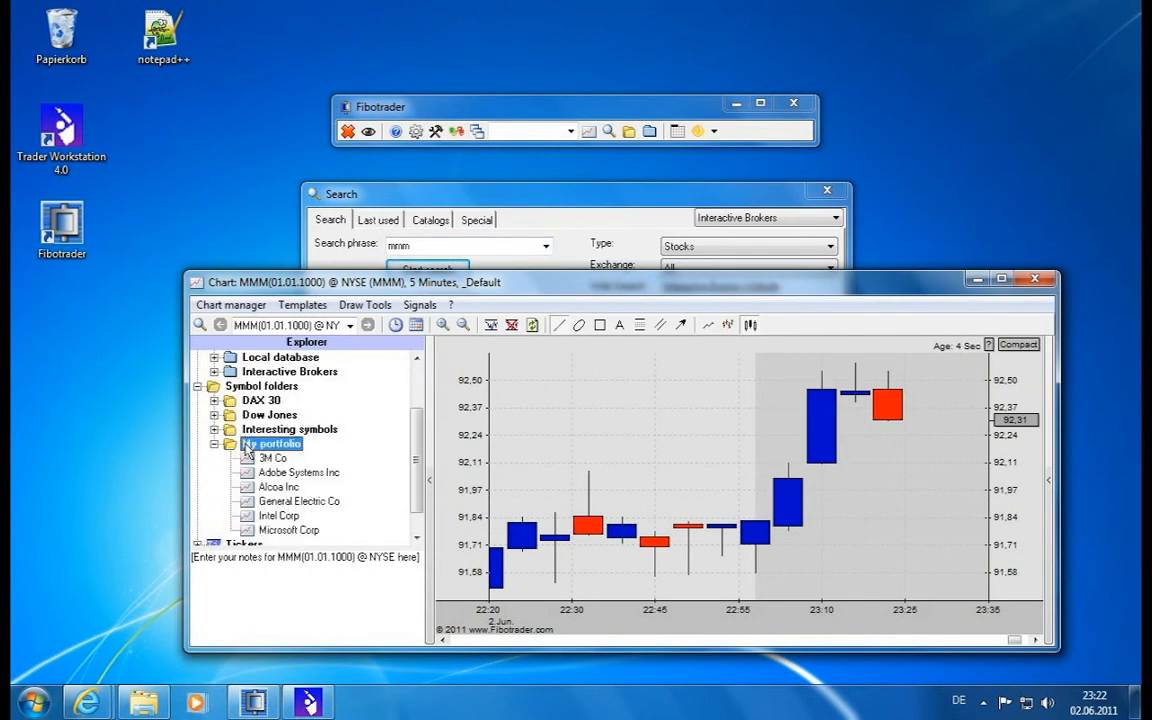
{"action": "right_click", "coordinate": [265, 448]}
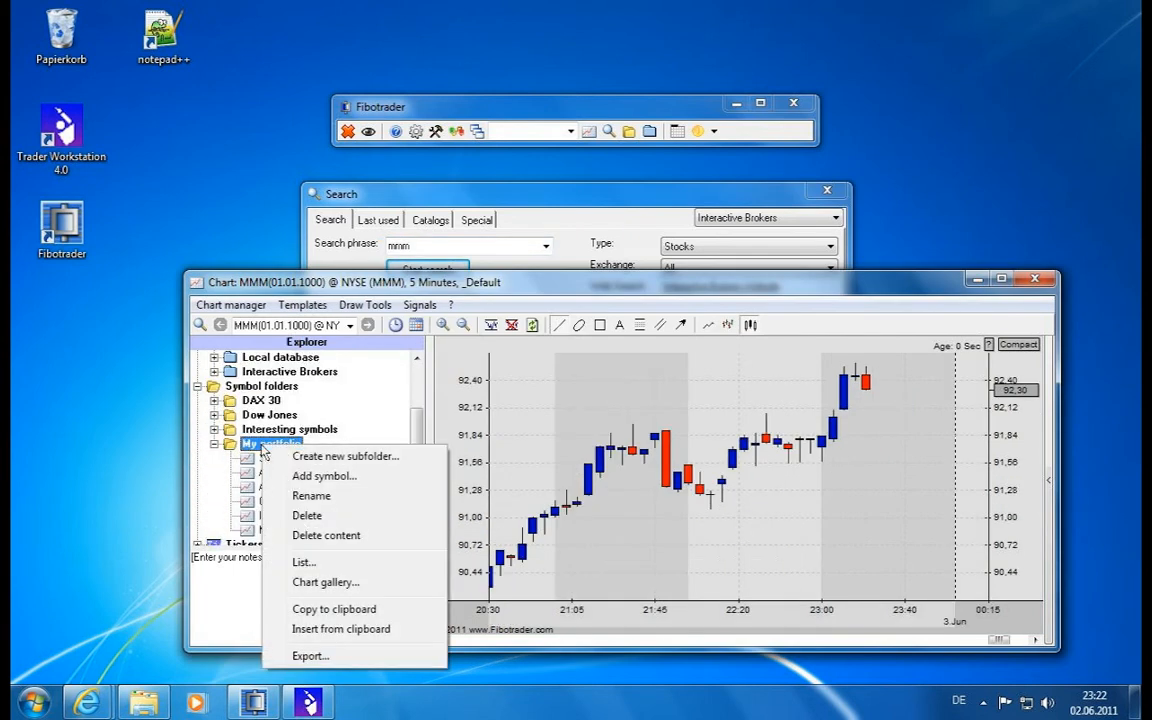
{"action": "left_click", "coordinate": [310, 538]}
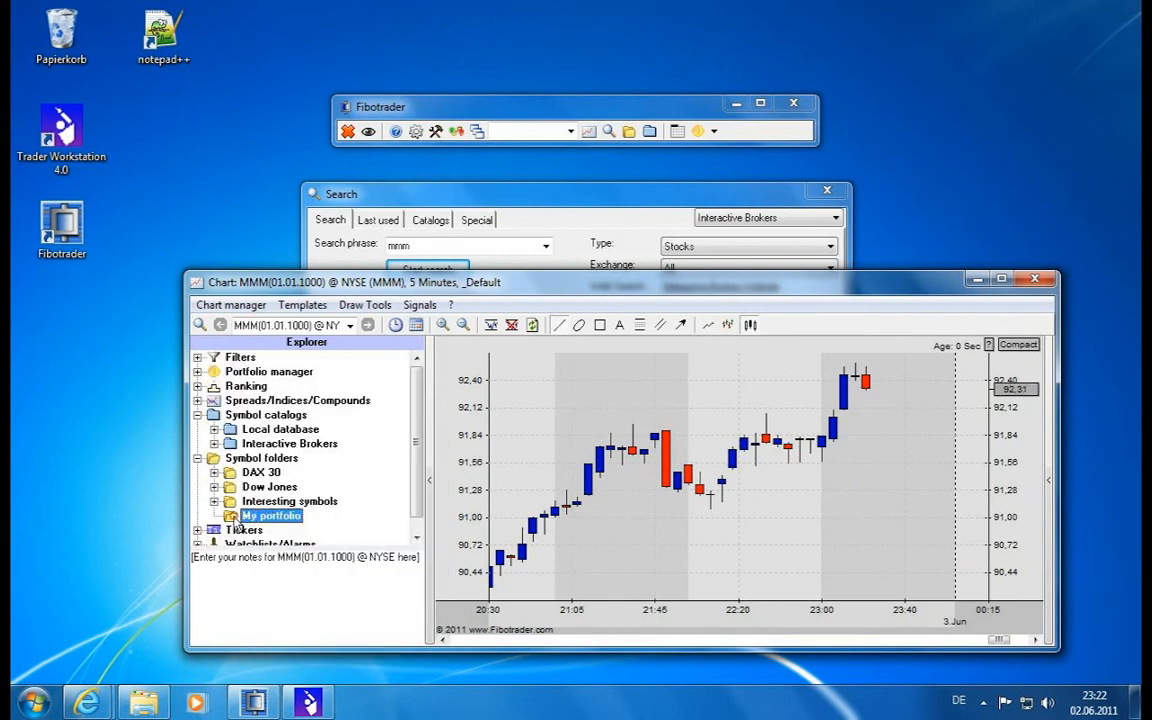
Step: Copy the MMM @ NYSE search result into the My portfolio folder
{"action": "left_click", "coordinate": [591, 196]}
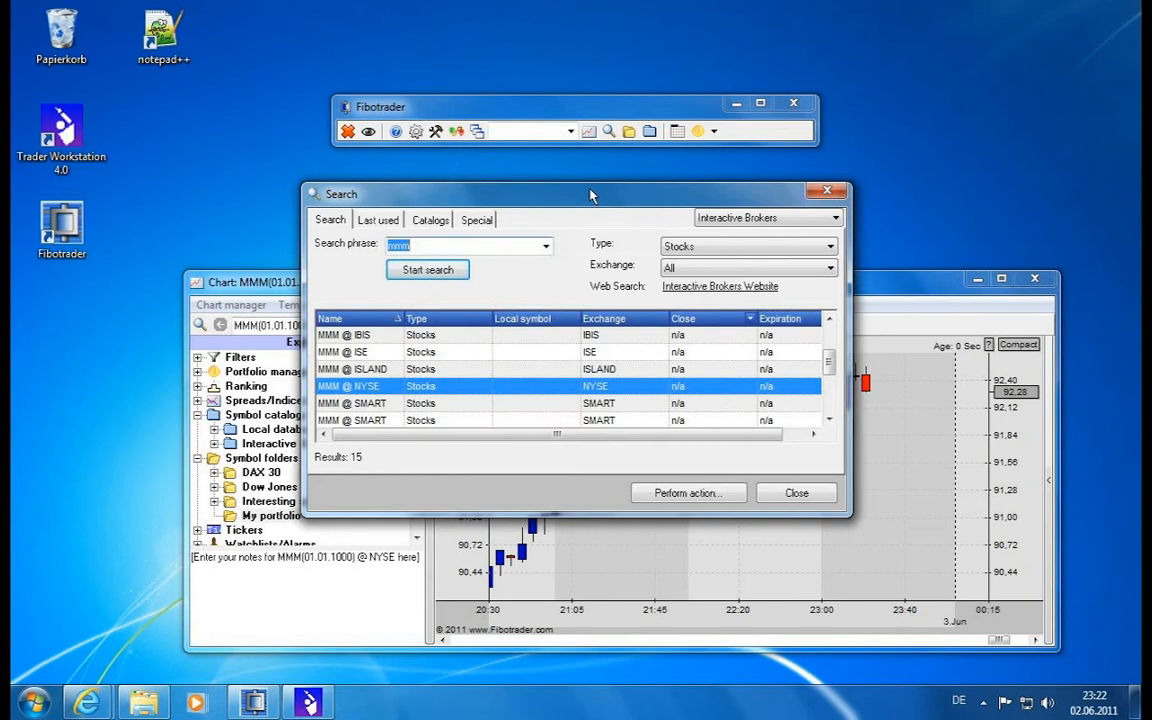
{"action": "left_click", "coordinate": [336, 388]}
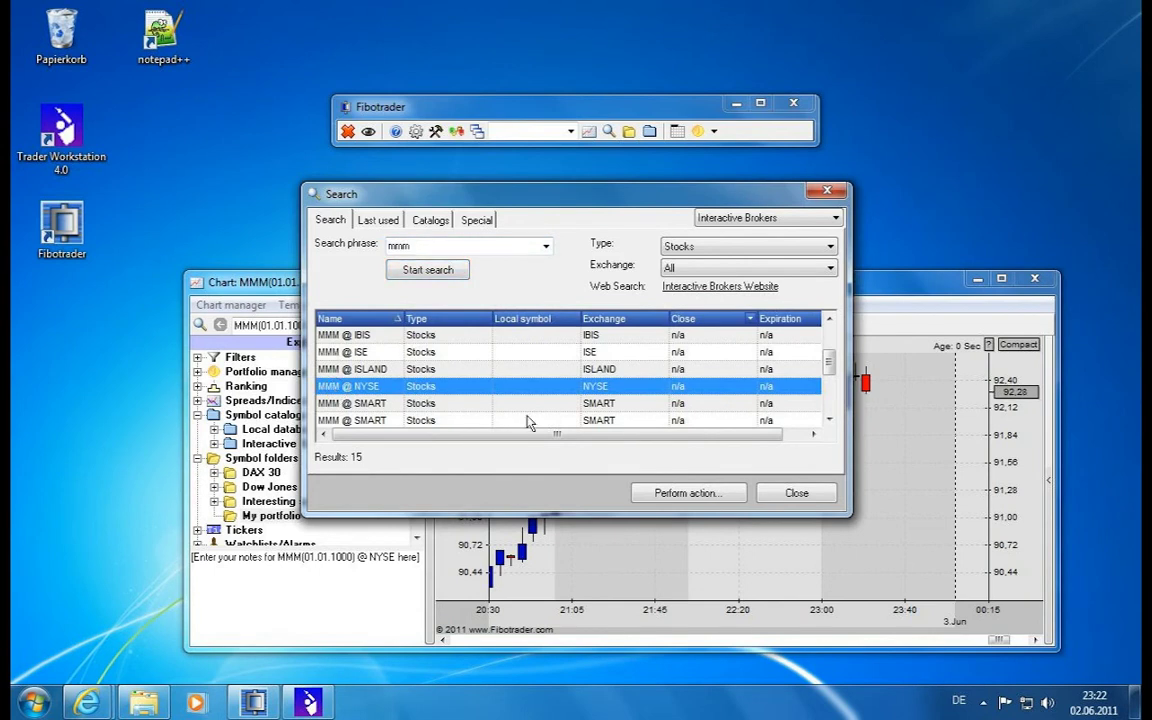
{"action": "left_click", "coordinate": [684, 492]}
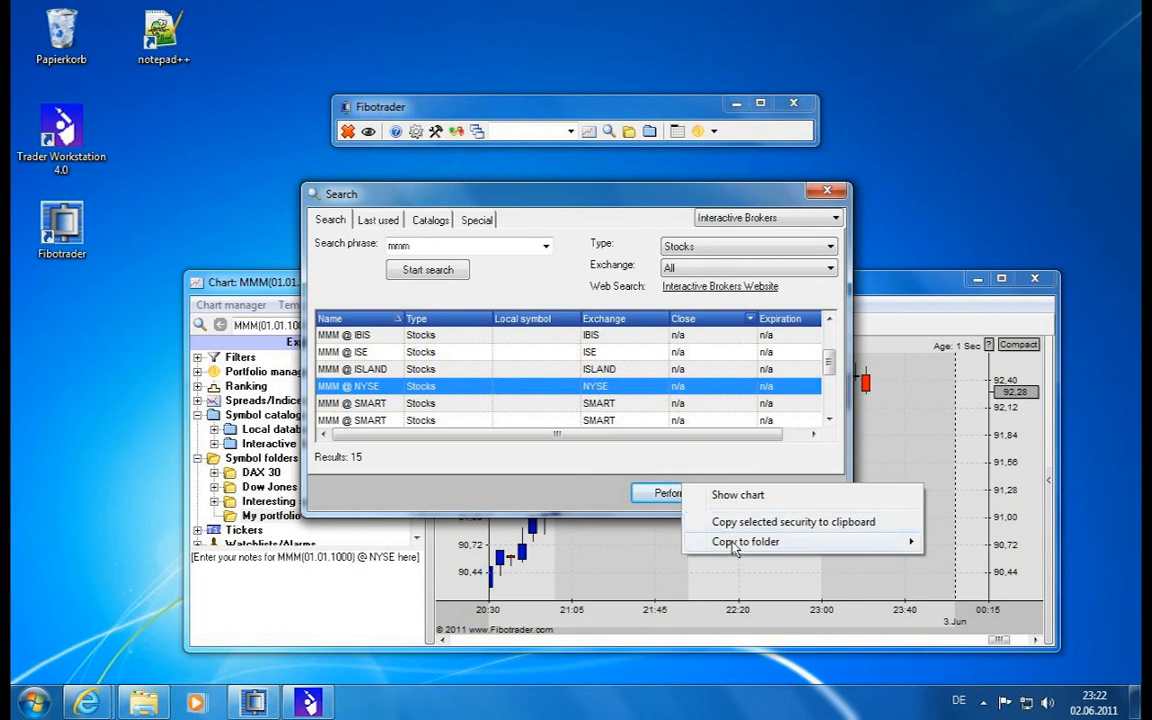
{"action": "mouse_move", "coordinate": [760, 541]}
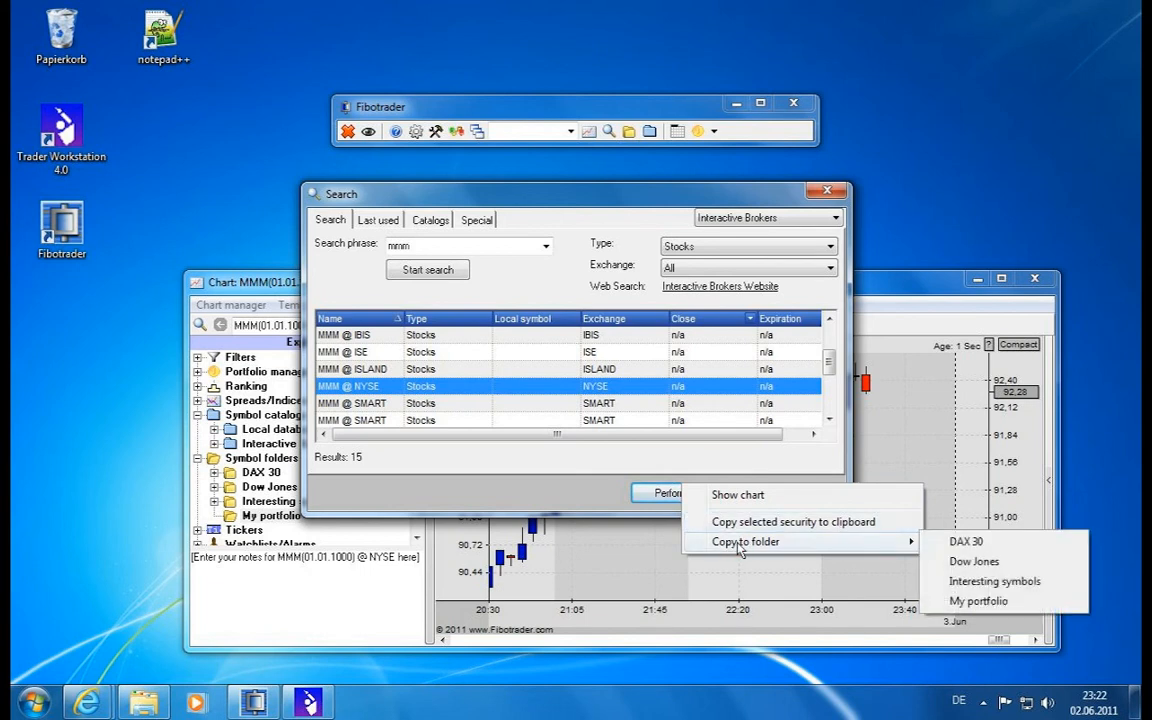
{"action": "left_click", "coordinate": [984, 606]}
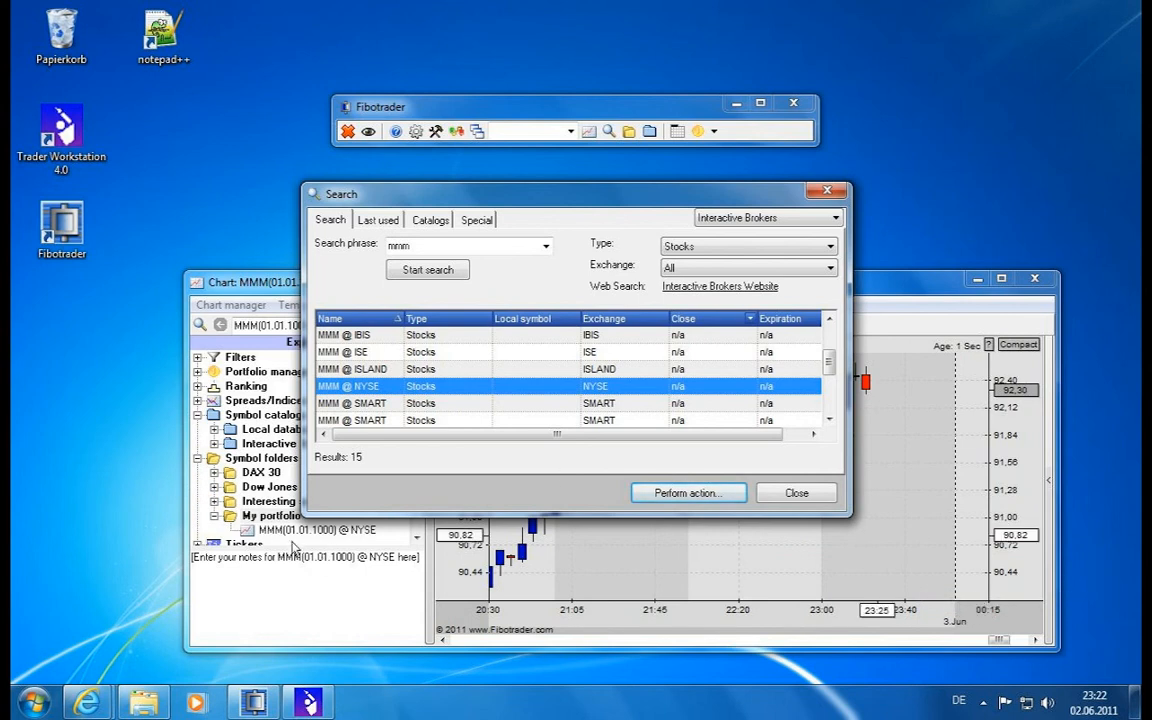
Step: Close the search window and load the chart from the saved MMM @ NYSE portfolio entry
{"action": "left_click", "coordinate": [796, 492]}
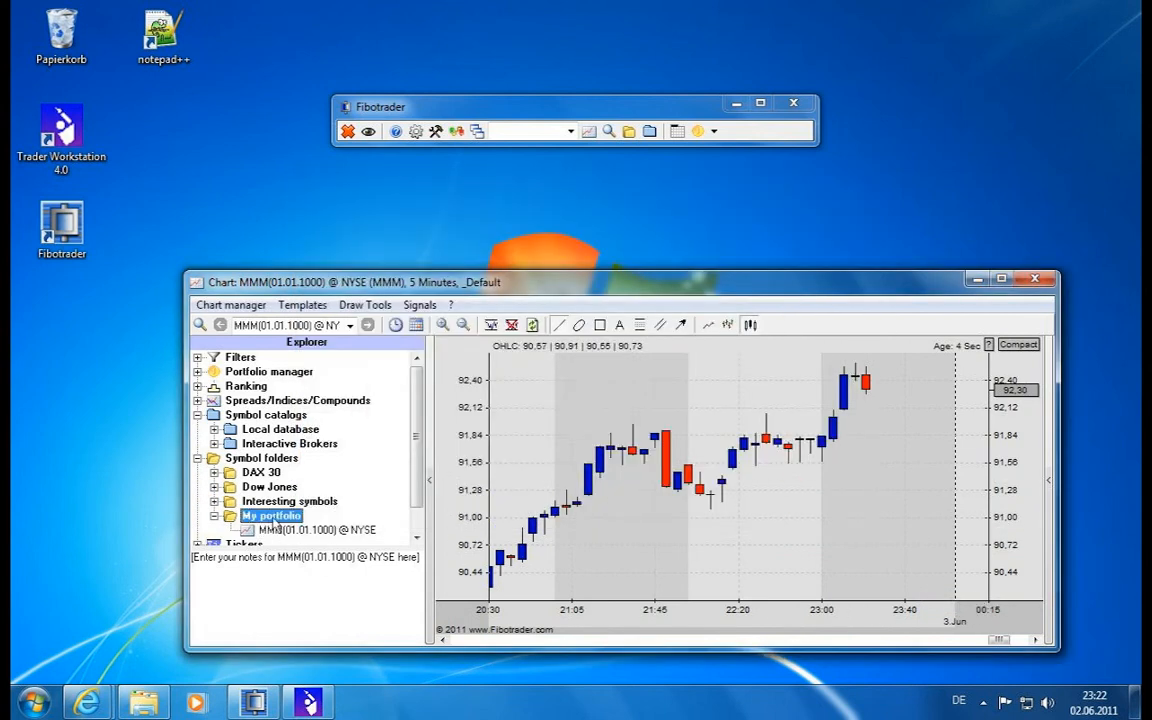
{"action": "double_click", "coordinate": [266, 531]}
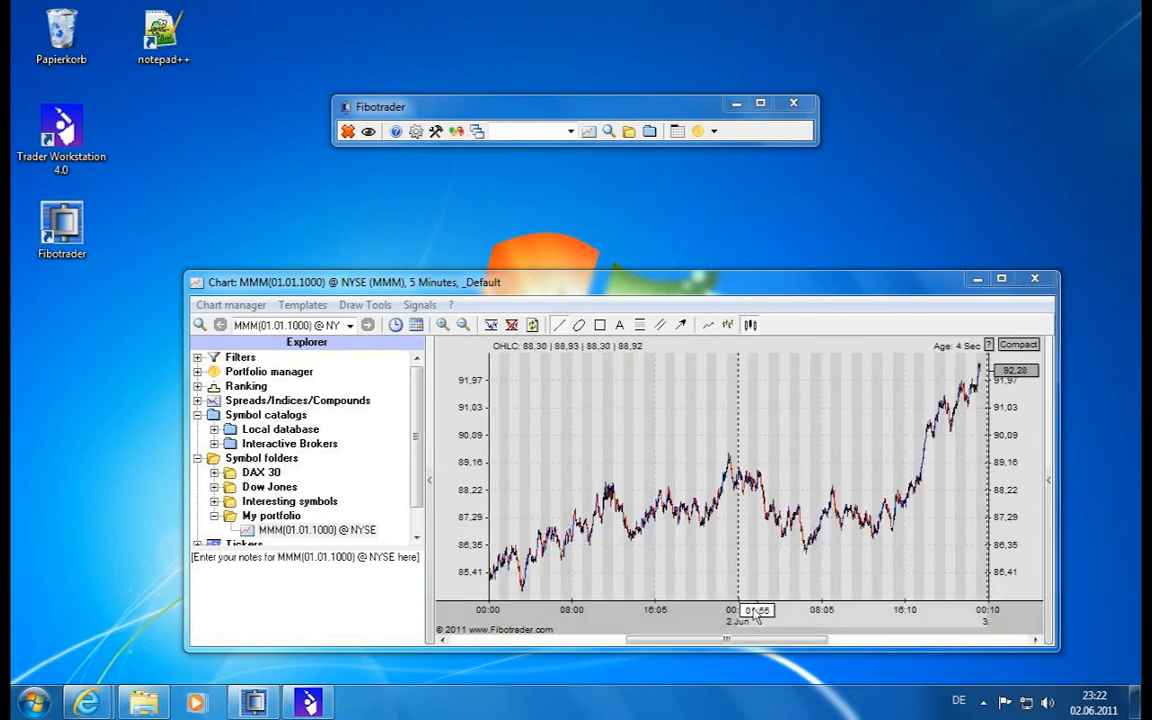
Step: Pan the 5-minute chart toward the most recent bars through 3 June and move the window higher
{"action": "left_click_drag", "start_coordinate": [756, 620], "coordinate": [760, 622]}
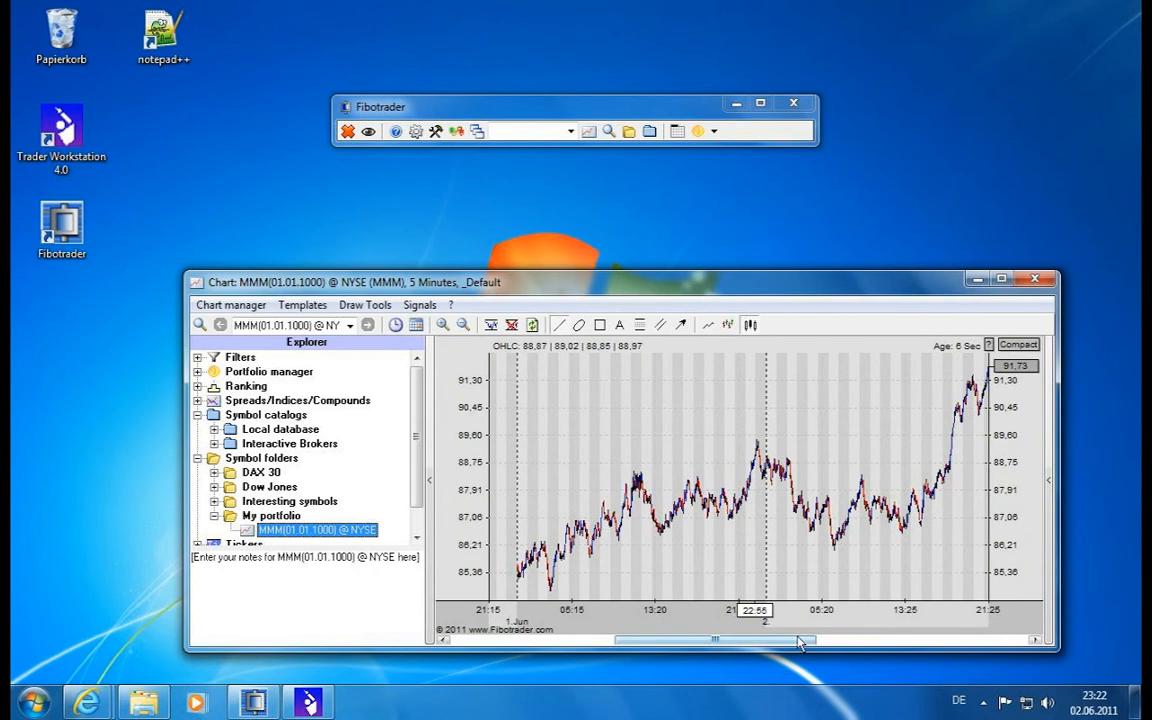
{"action": "left_click_drag", "start_coordinate": [912, 620], "coordinate": [885, 620]}
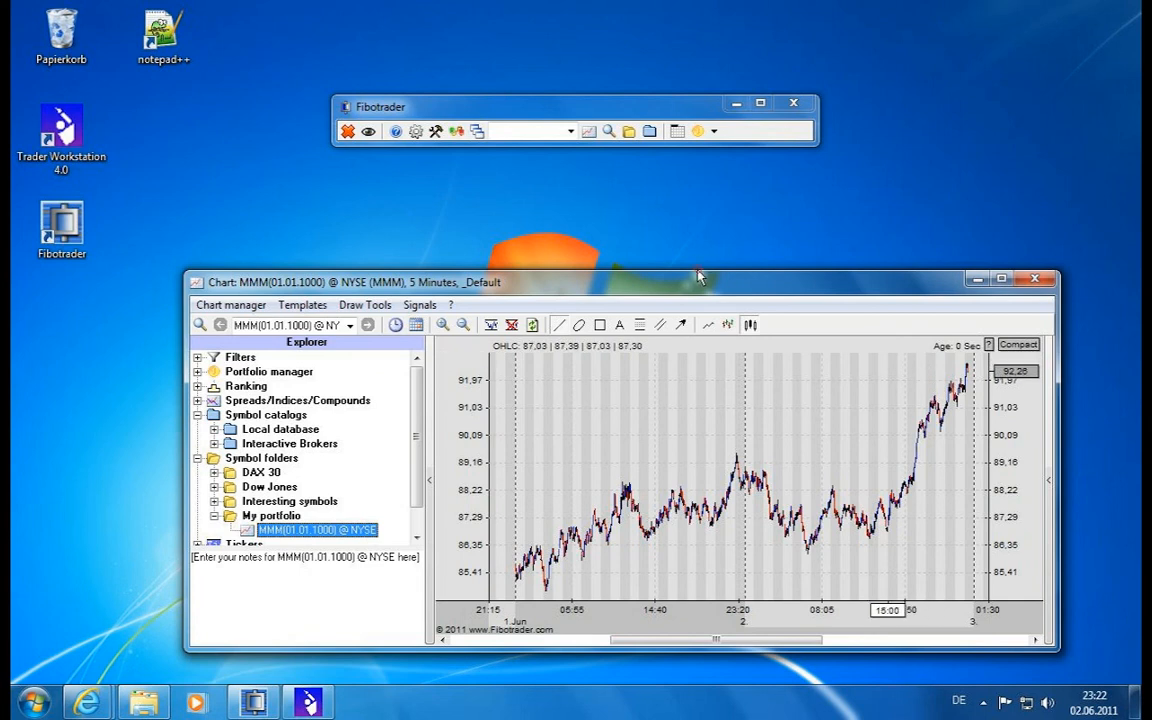
{"action": "left_click_drag", "start_coordinate": [700, 277], "coordinate": [700, 185]}
{"action": "left_click", "coordinate": [547, 640]}
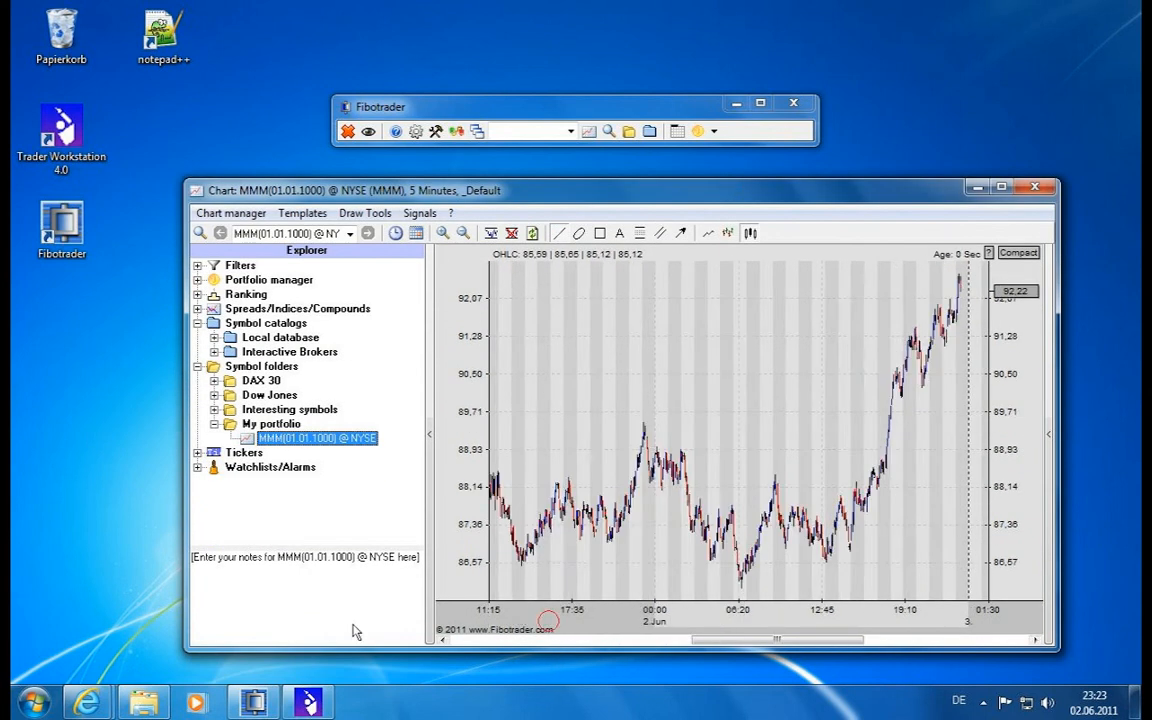